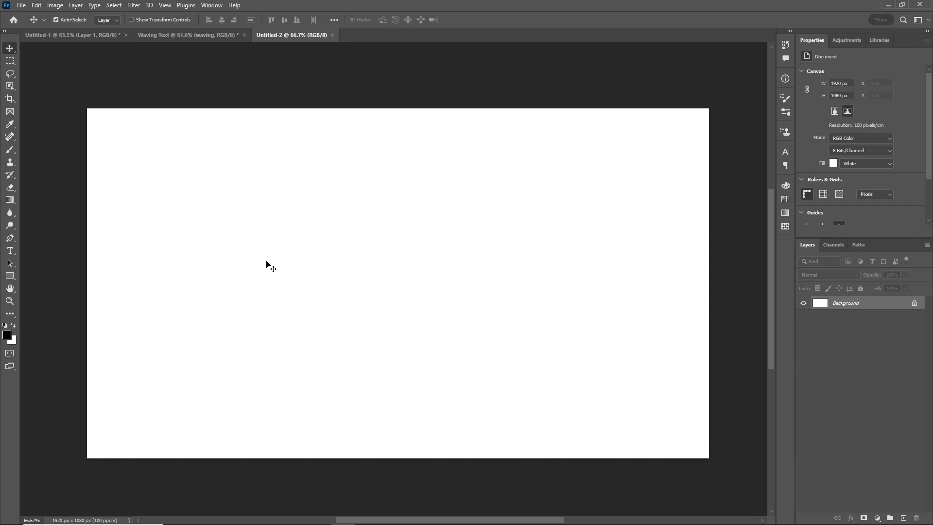
Type WAVING on the canvas and set its font to Futura XBlk BT Extra Black
left_click(10, 250)
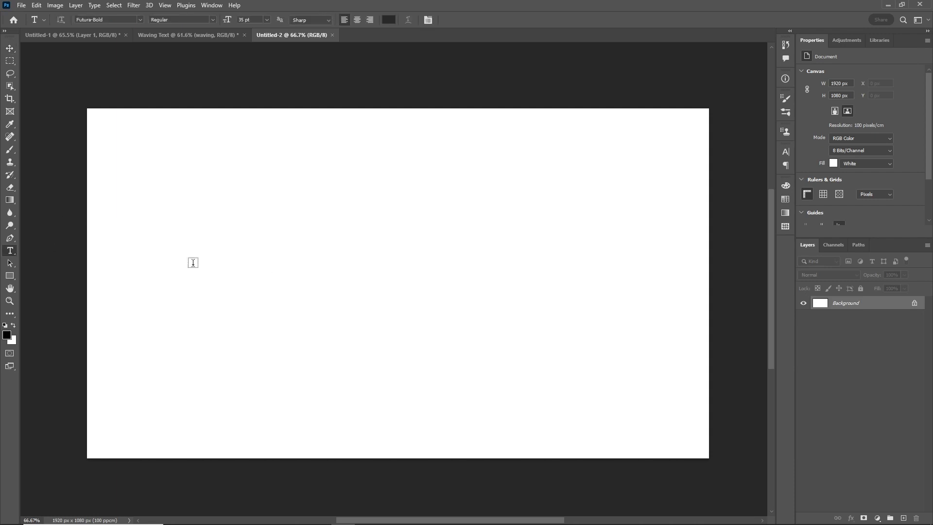
left_click(274, 271)
type("WAV")
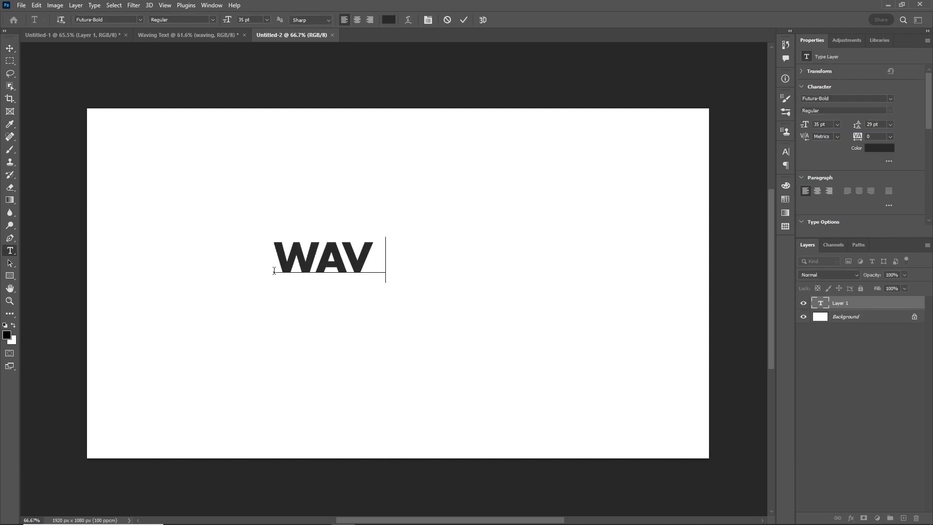
type("ING")
key("ctrl+a")
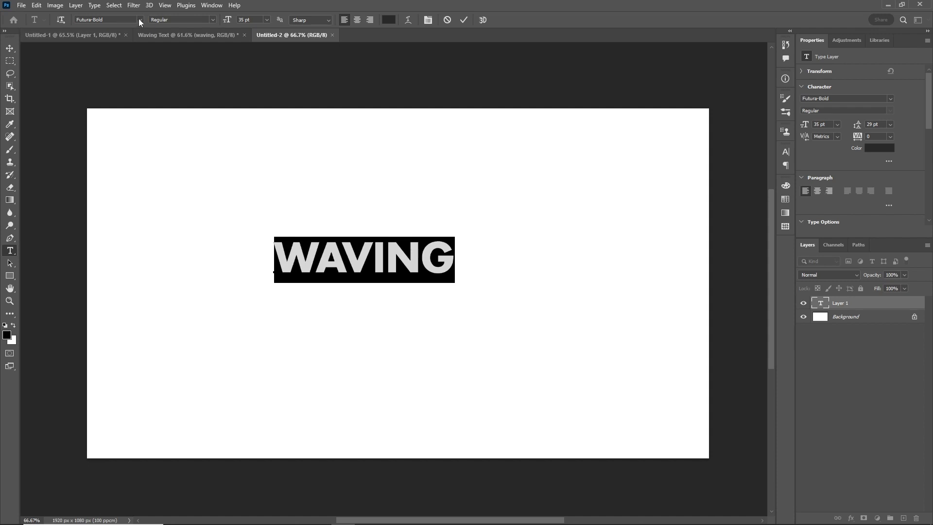
left_click(139, 19)
left_click(155, 48)
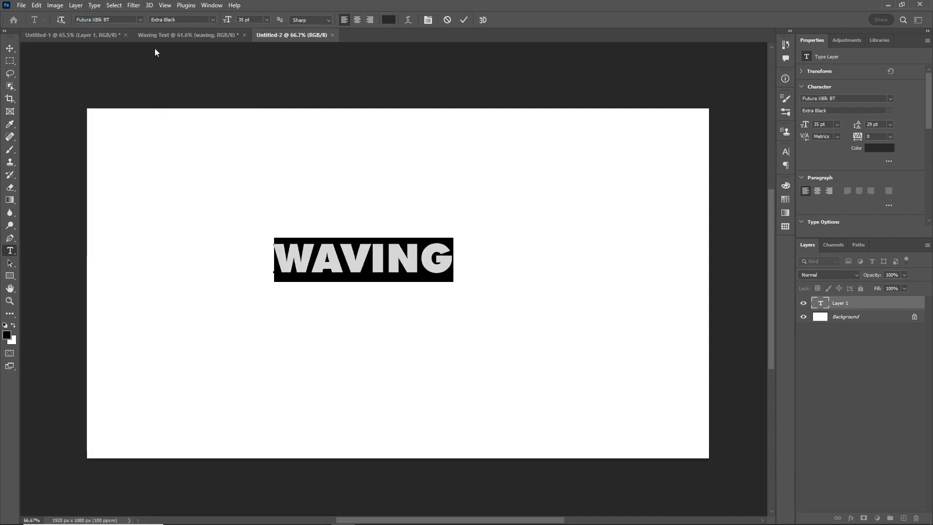
Size the text to 75 pt, centre it horizontally and vertically, and duplicate the layer
double_click(244, 21)
type("75")
left_click(10, 49)
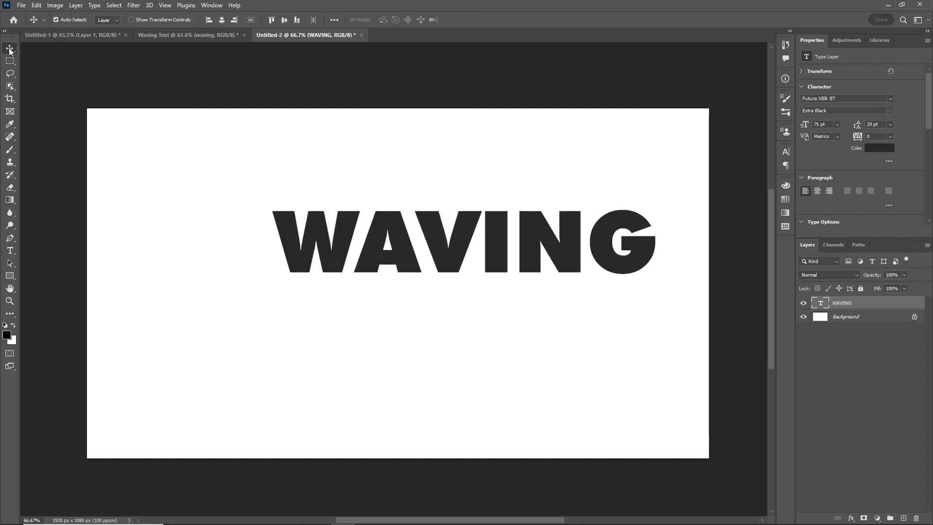
left_click(221, 19)
left_click(284, 20)
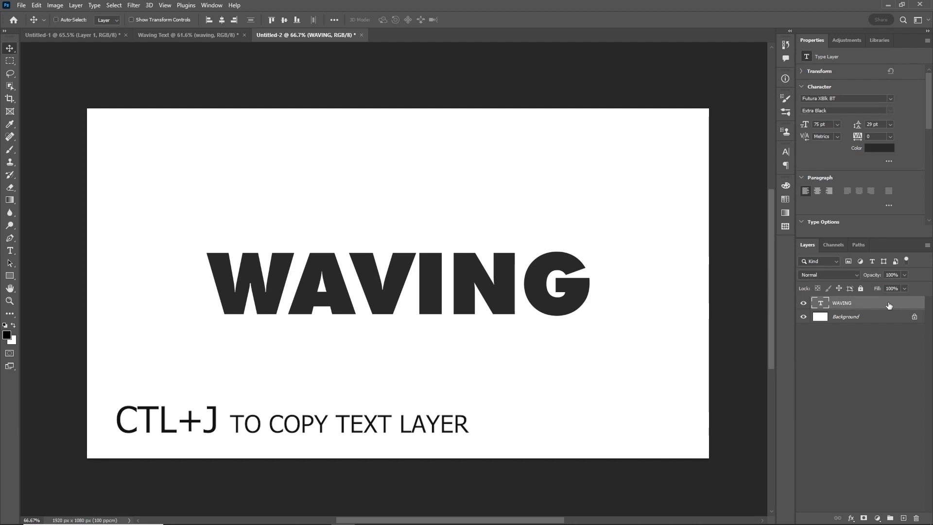
key("ctrl+j")
Warp the copied WAVING text with the Flag style at -45% bend and commit it
right_click(871, 304)
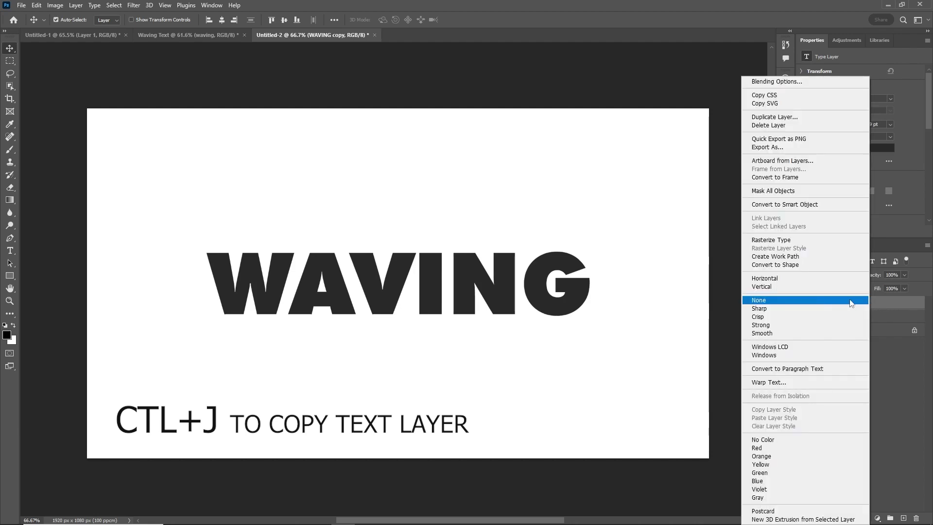
double_click(820, 303)
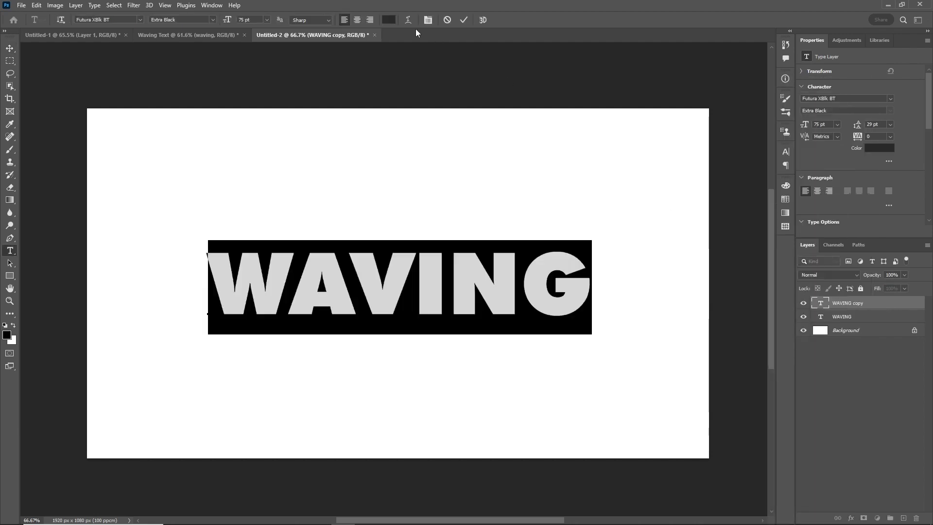
left_click(408, 20)
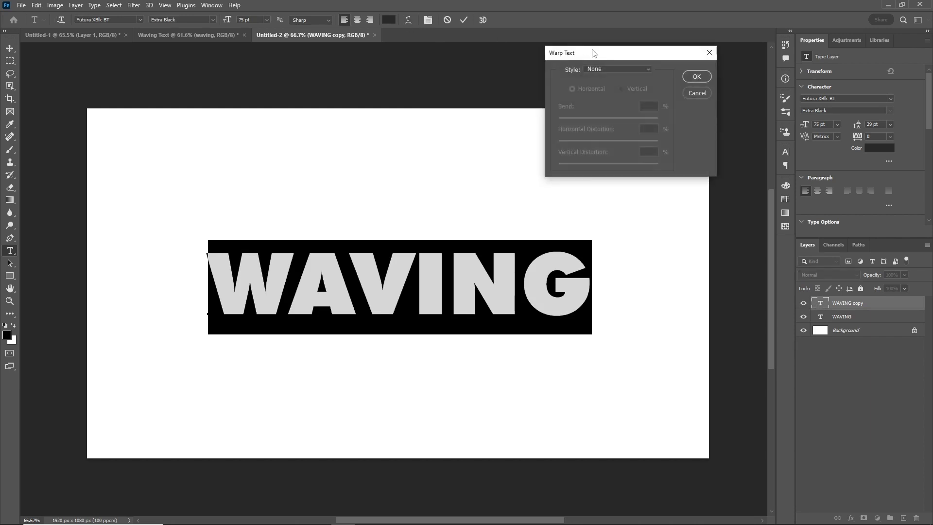
left_click(606, 69)
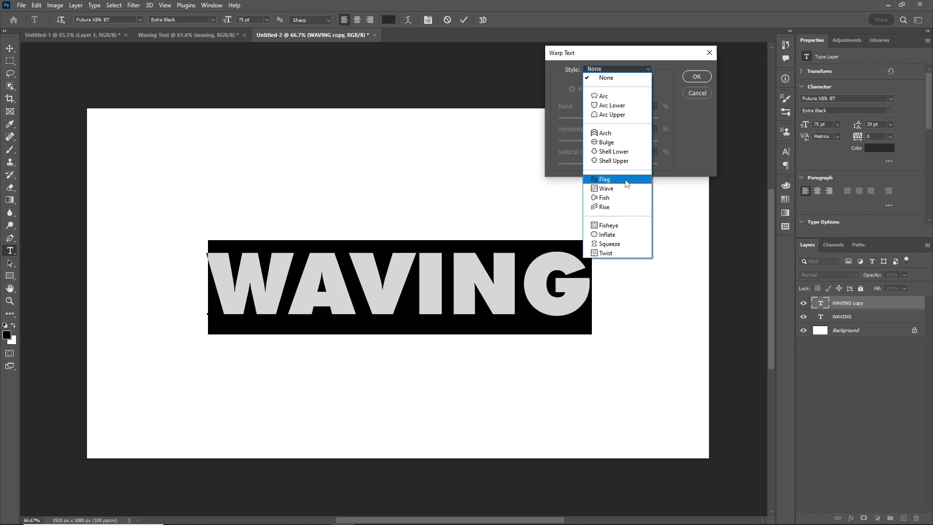
left_click(626, 184)
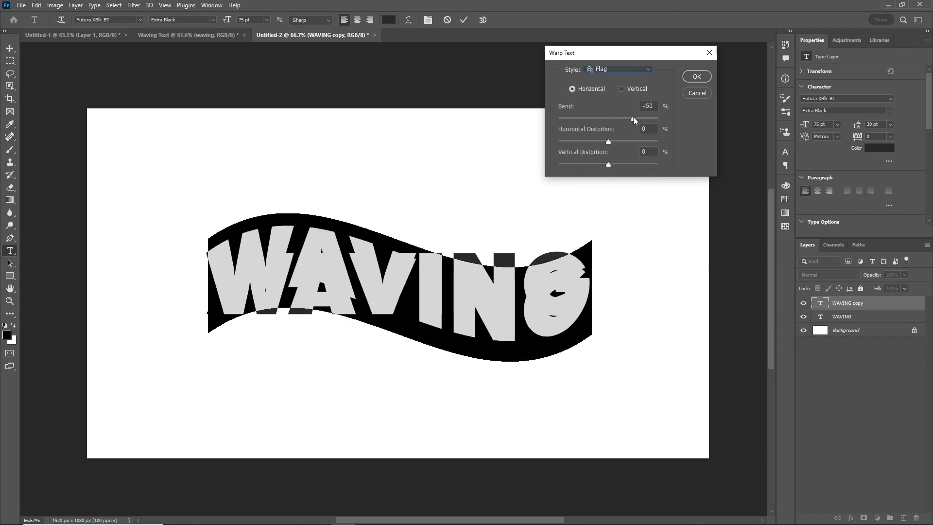
left_click_drag(634, 120, 587, 122)
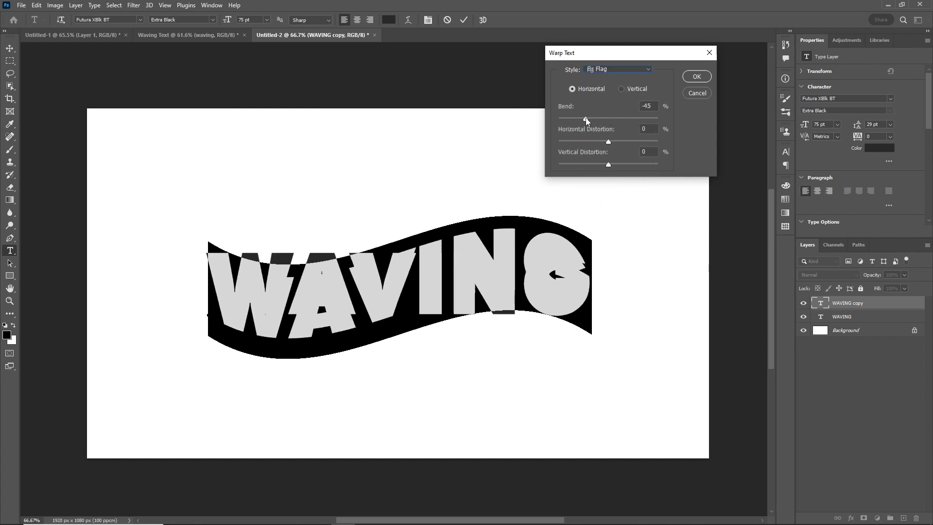
left_click(696, 76)
left_click(366, 300)
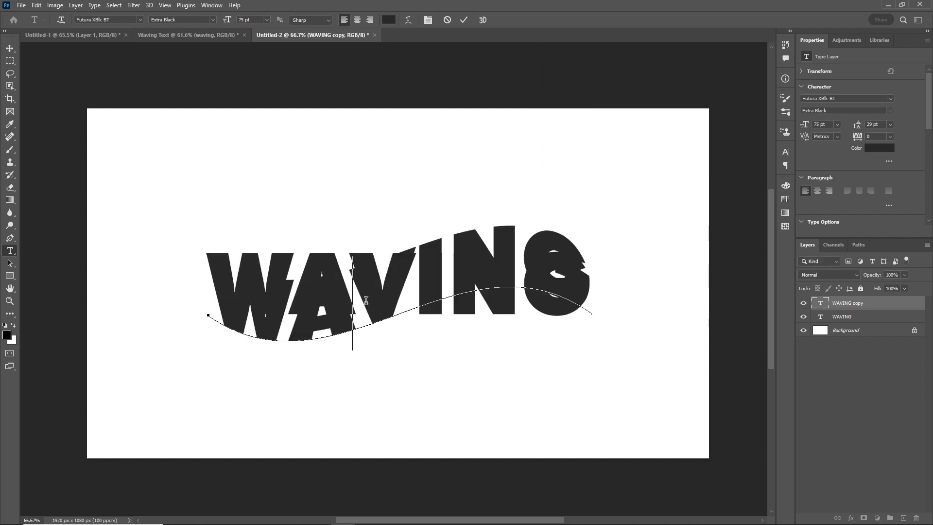
key("ctrl+Return")
Hide the warped copy and set the flat WAVING layer's fill to 0%
key("v")
left_click(802, 303)
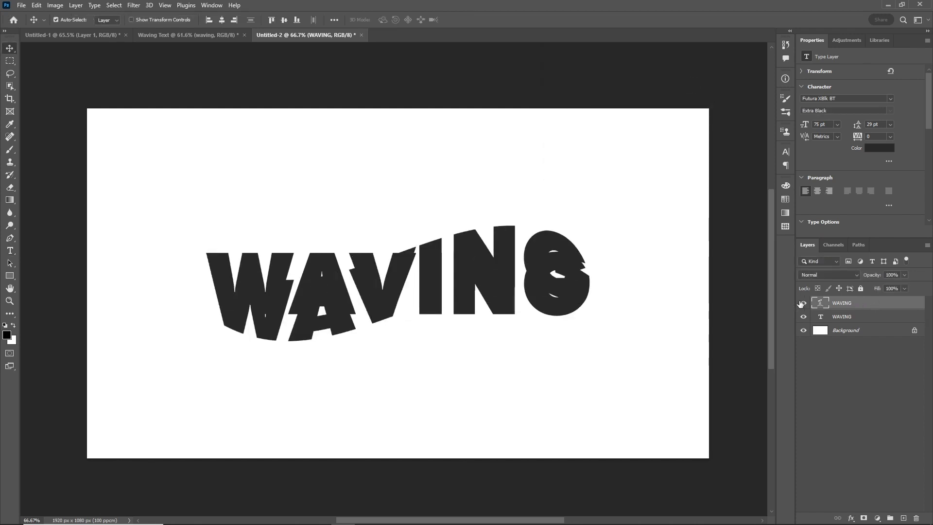
left_click(877, 318)
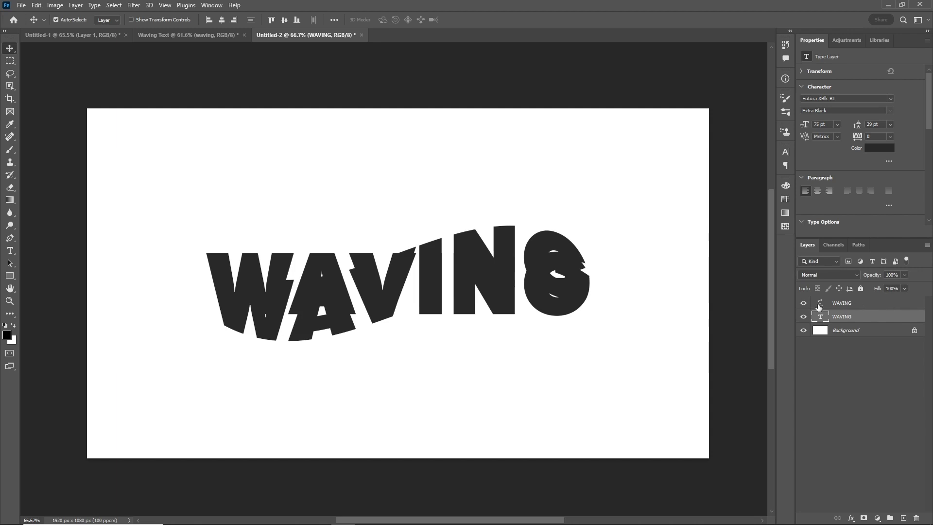
left_click(803, 303)
left_click_drag(877, 288, 696, 308)
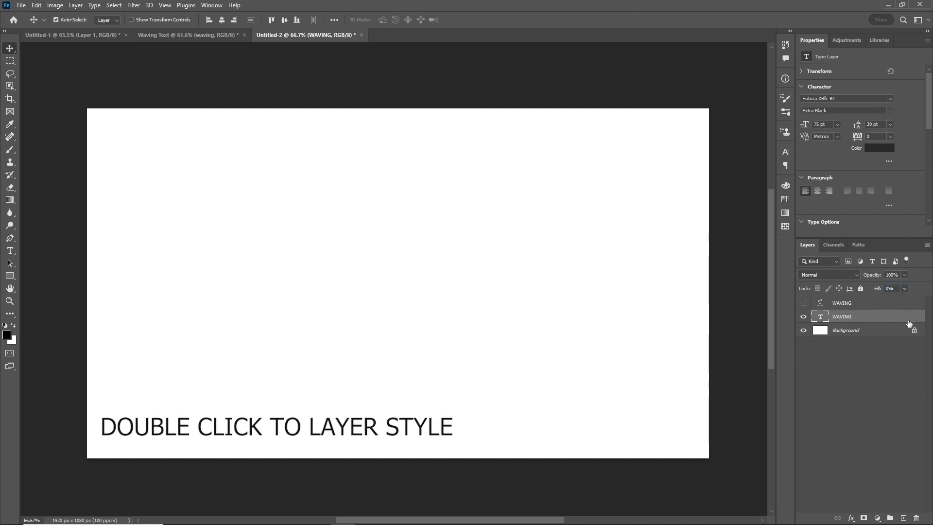
Add an Inner Shadow at about 54% opacity to the flat text, then reshow the warped layer
double_click(909, 323)
left_click(533, 130)
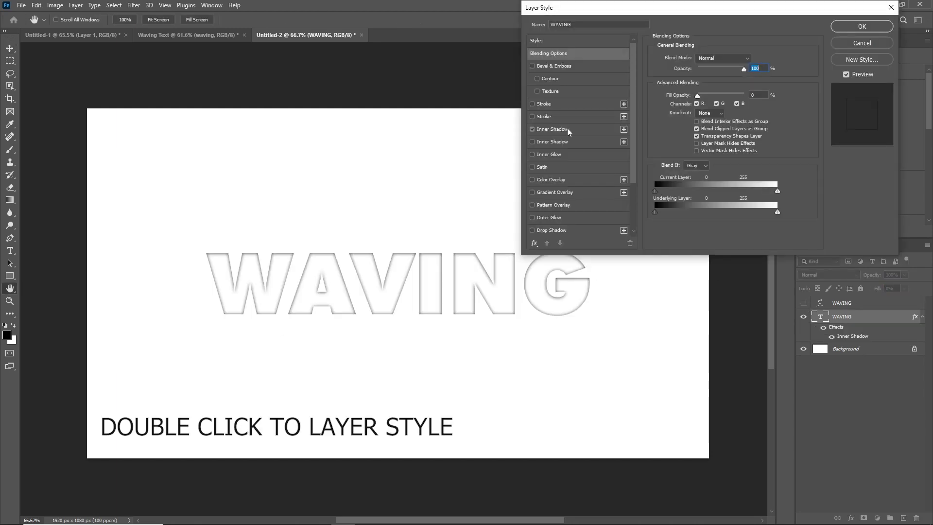
left_click(569, 129)
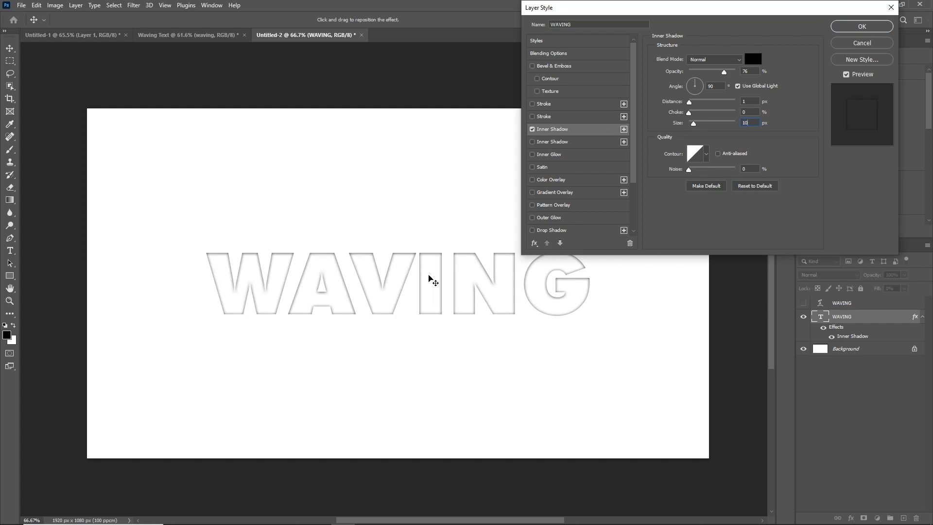
left_click_drag(724, 72, 718, 72)
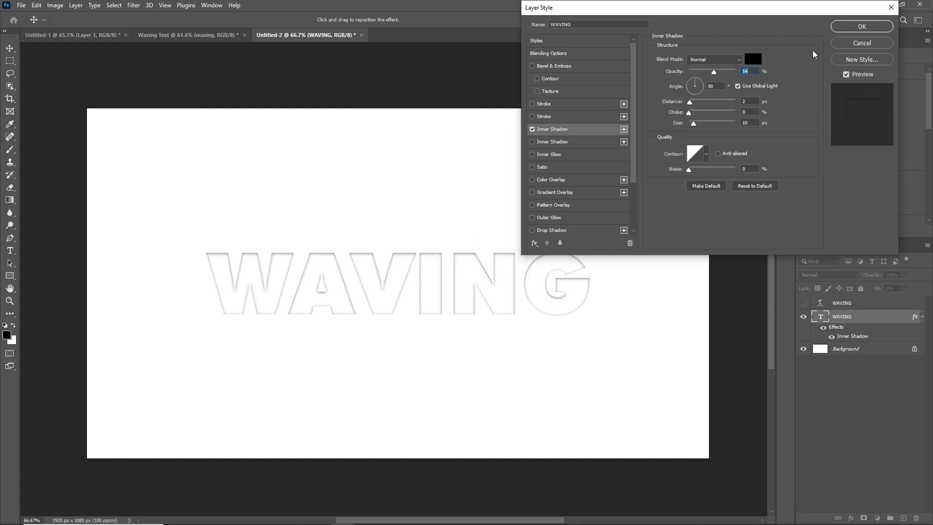
left_click(861, 26)
left_click(804, 303)
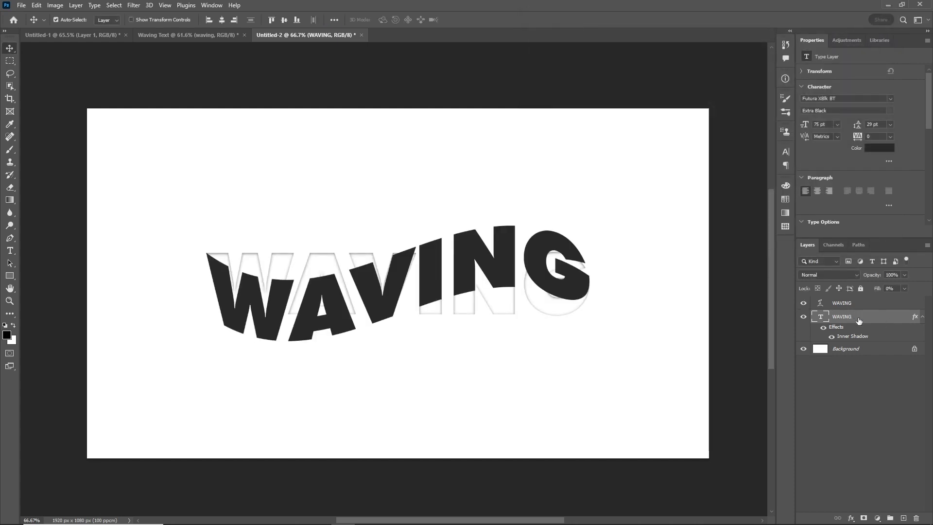
Add a Gradient Overlay to the flat WAVING layer with an orange eb8c10 stop
double_click(860, 322)
left_click(550, 192)
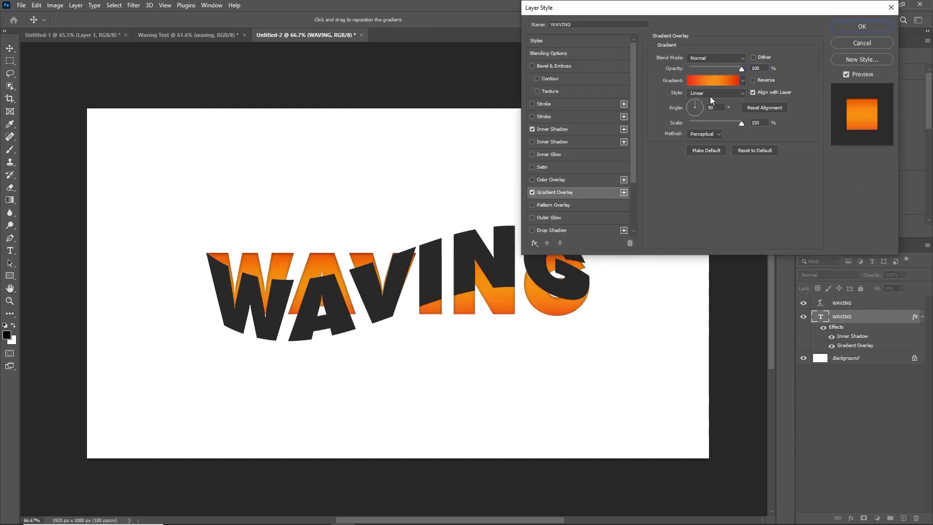
left_click(713, 81)
double_click(675, 337)
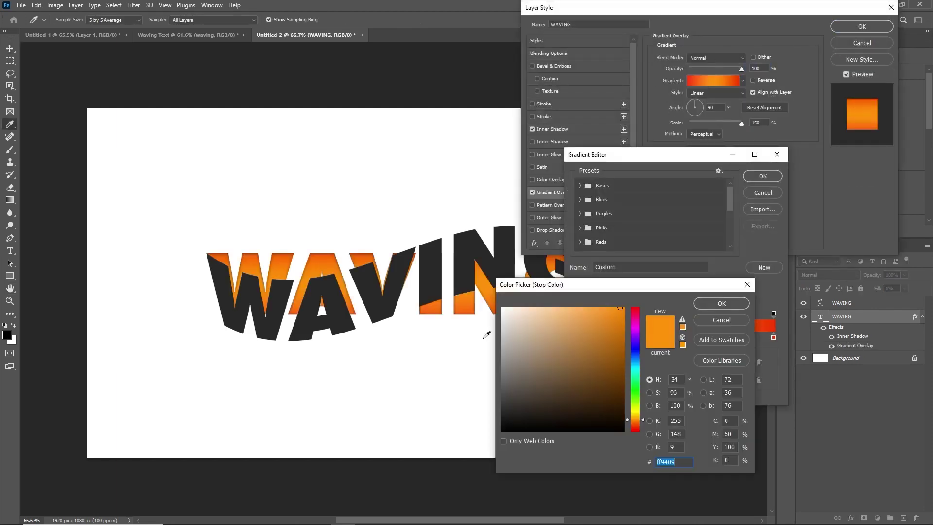
left_click(511, 317)
left_click(660, 340)
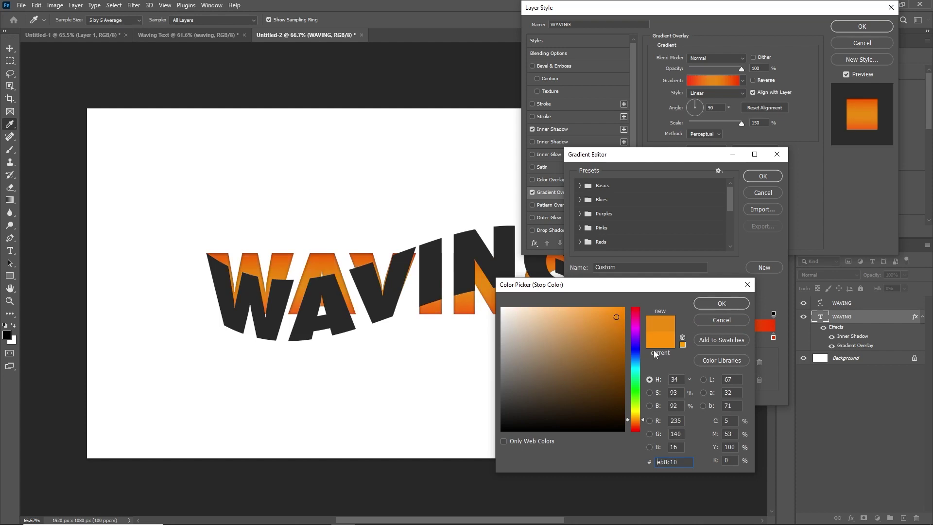
left_click(720, 304)
Apply the orange gradient overlay and bring up the top WAVING layer's style settings
left_click(761, 177)
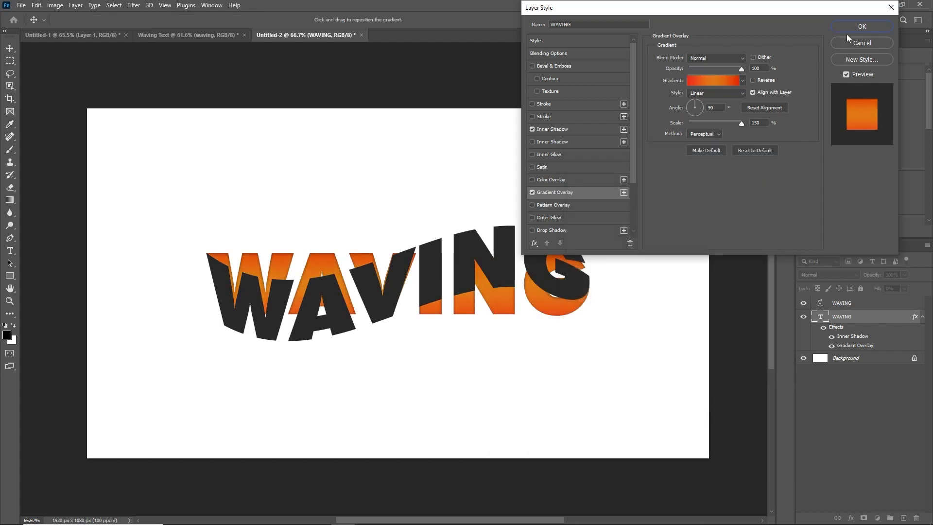
left_click(852, 28)
left_click(850, 306)
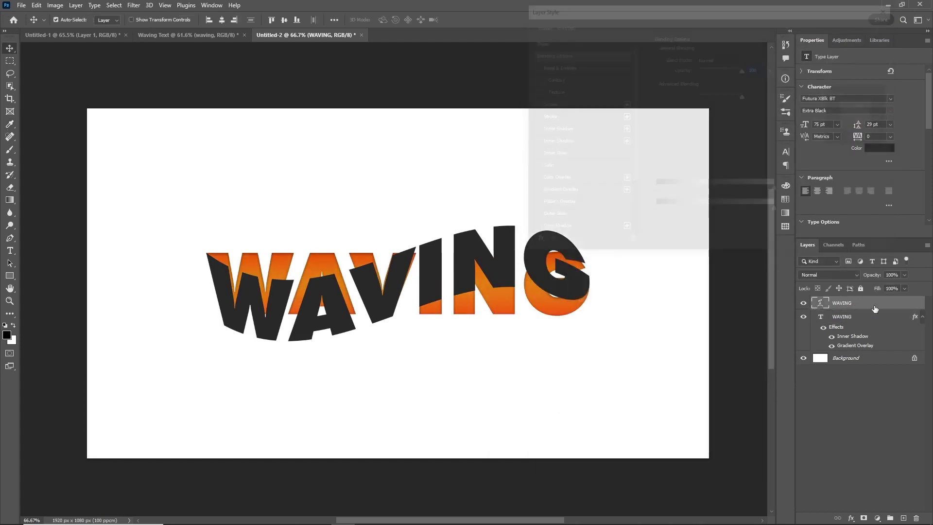
double_click(874, 305)
Turn on the gradient fill and add a 3 px white stroke inside the letters
left_click(567, 193)
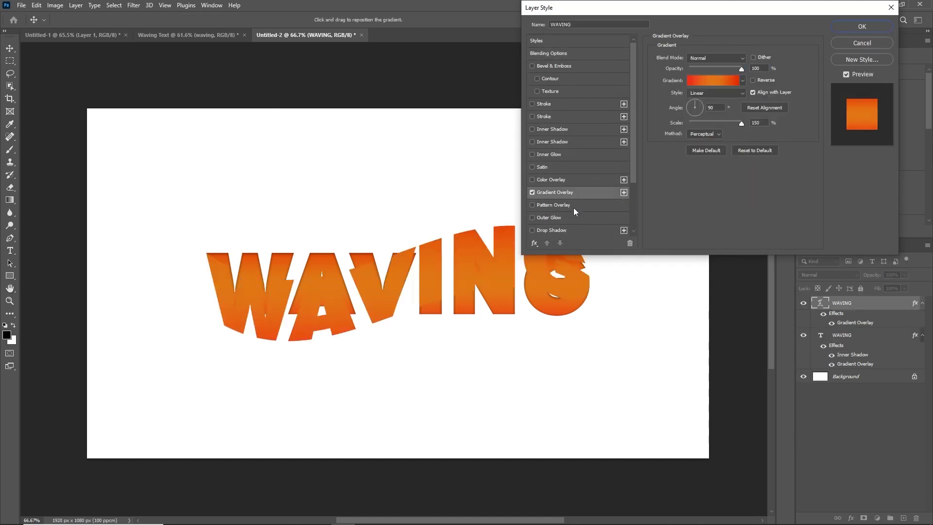
left_click(540, 104)
left_click(706, 68)
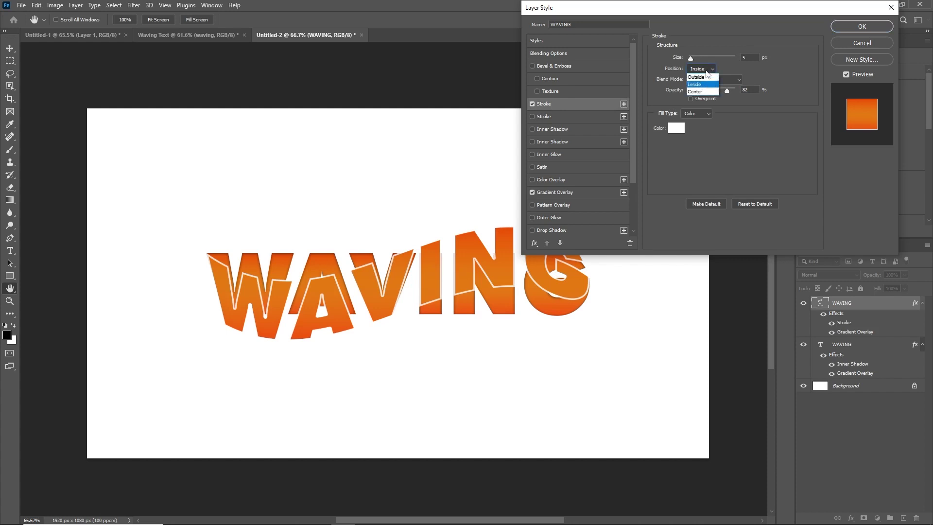
left_click(710, 81)
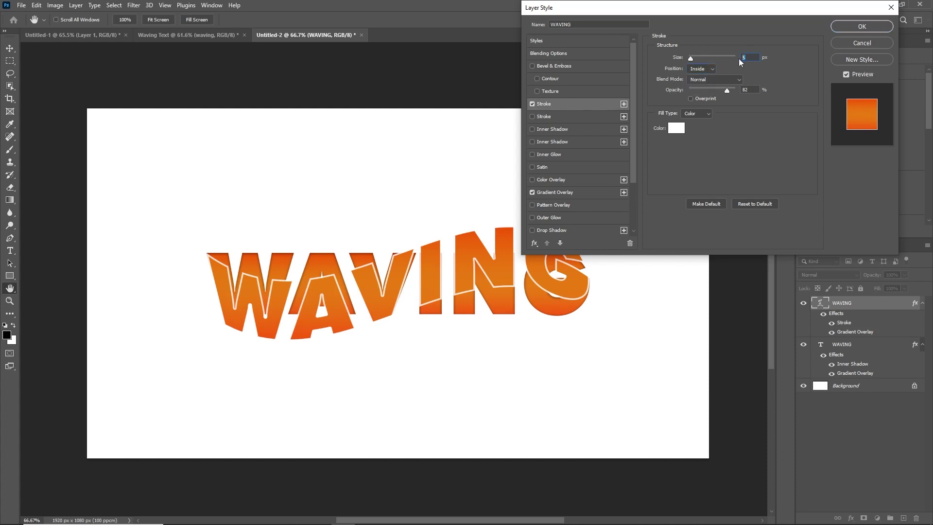
type("3")
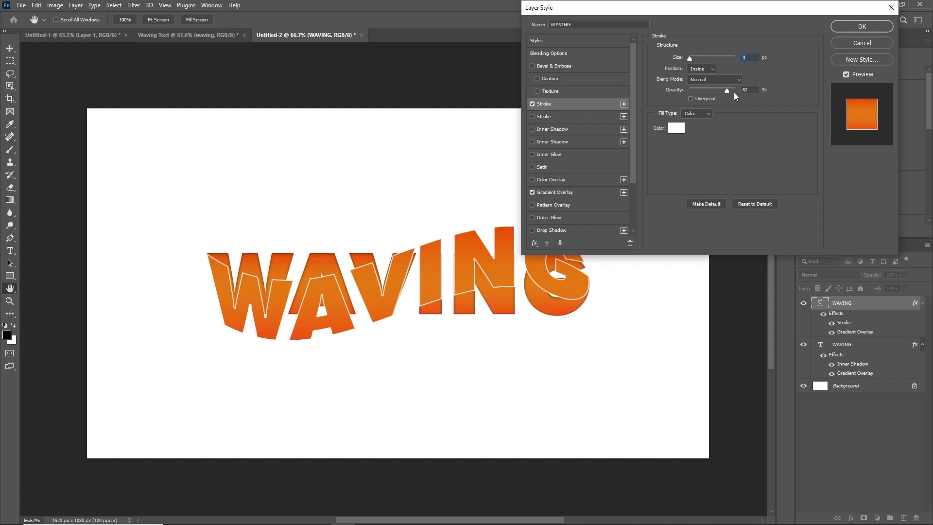
Add Bevel & Emboss with depth about 761% and size 1 px, plus a drop shadow
left_click(532, 65)
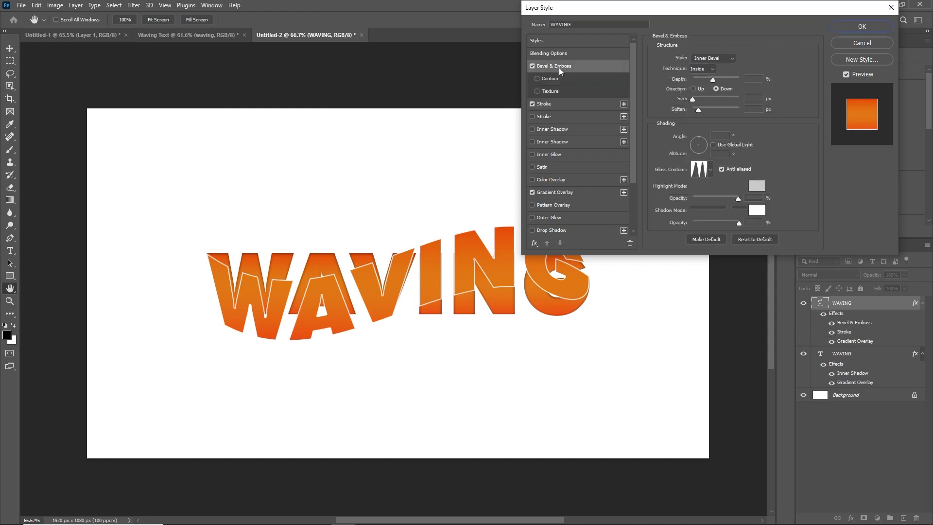
left_click(727, 81)
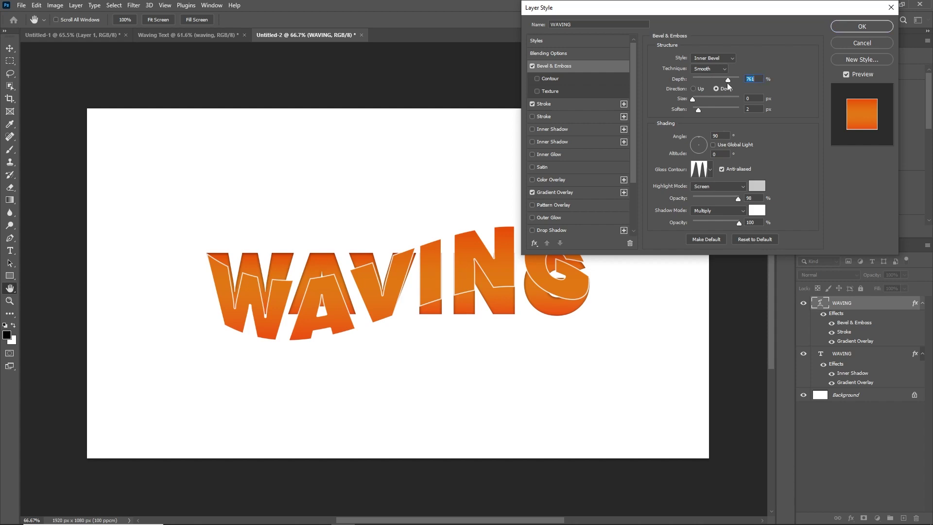
left_click(696, 100)
left_click(533, 230)
Apply the layer style and convert the top WAVING layer's effects into separate layers
key("Return")
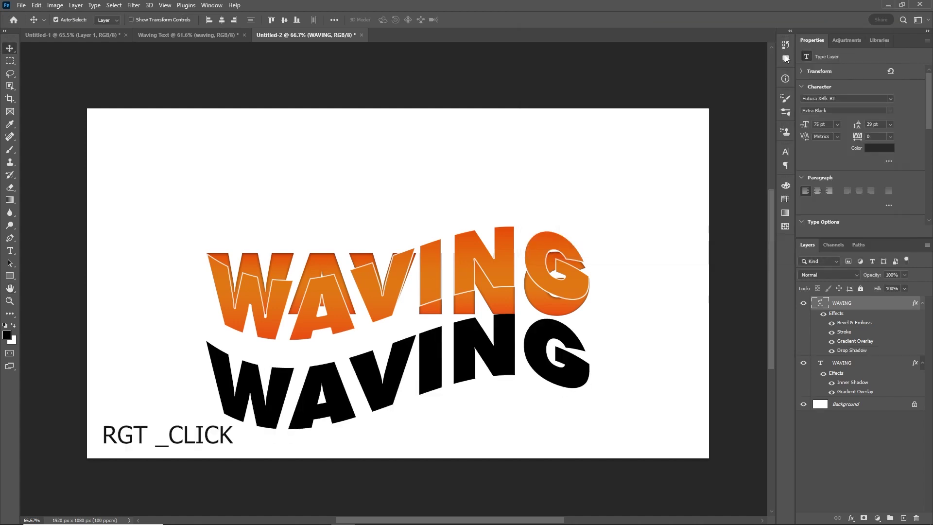
right_click(894, 350)
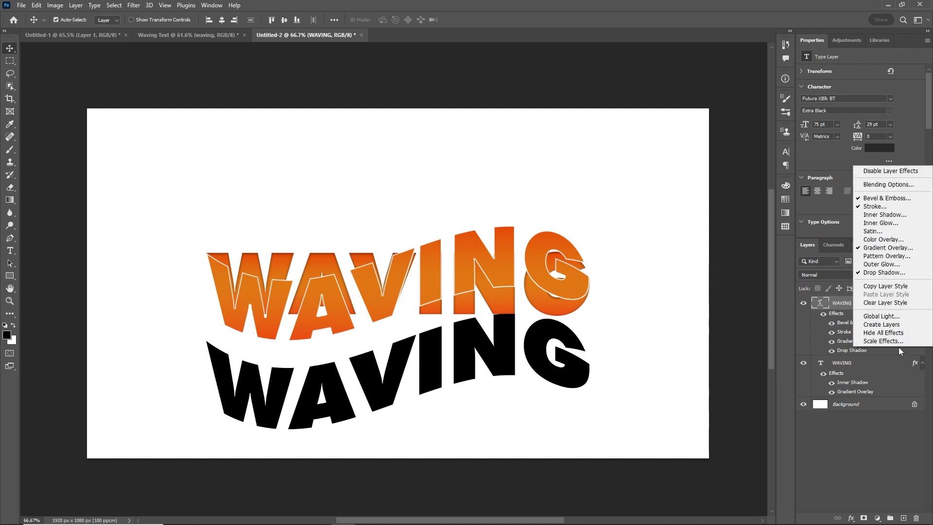
left_click(883, 324)
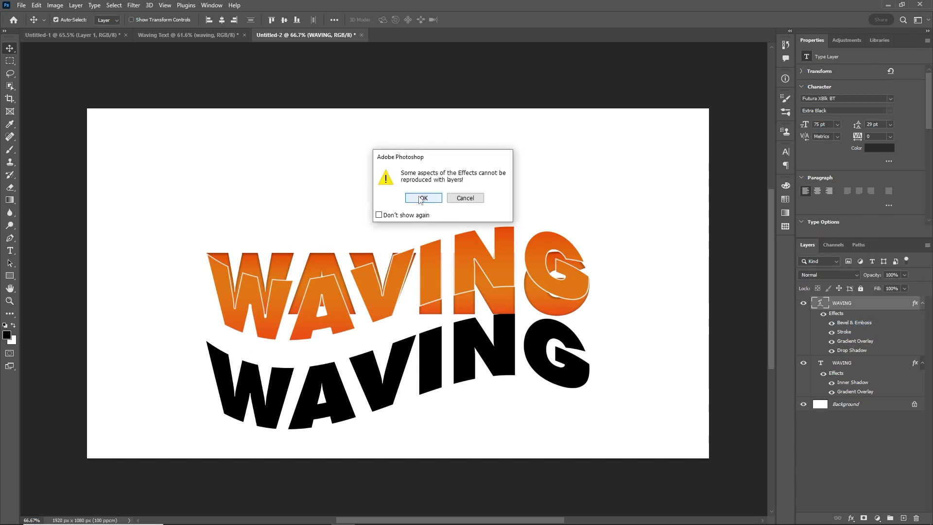
left_click(424, 199)
left_click(804, 372)
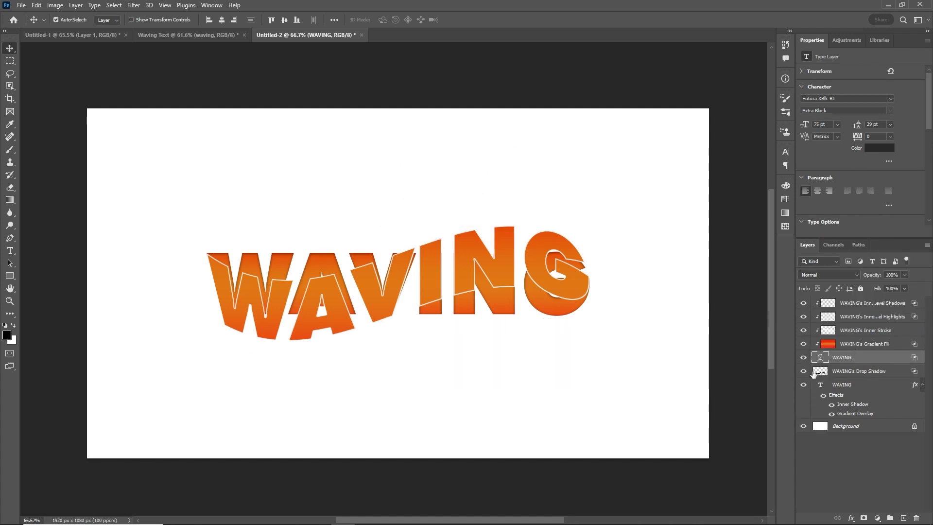
Squash WAVING's Drop Shadow from its top edge to about 1056 × 148 px and nudge it down
left_click(884, 373)
key("ctrl+t")
left_click_drag(398, 371, 398, 314)
mouse_move(411, 428)
left_mouse_down()
mouse_move(412, 368)
mouse_move(399, 361)
left_mouse_up()
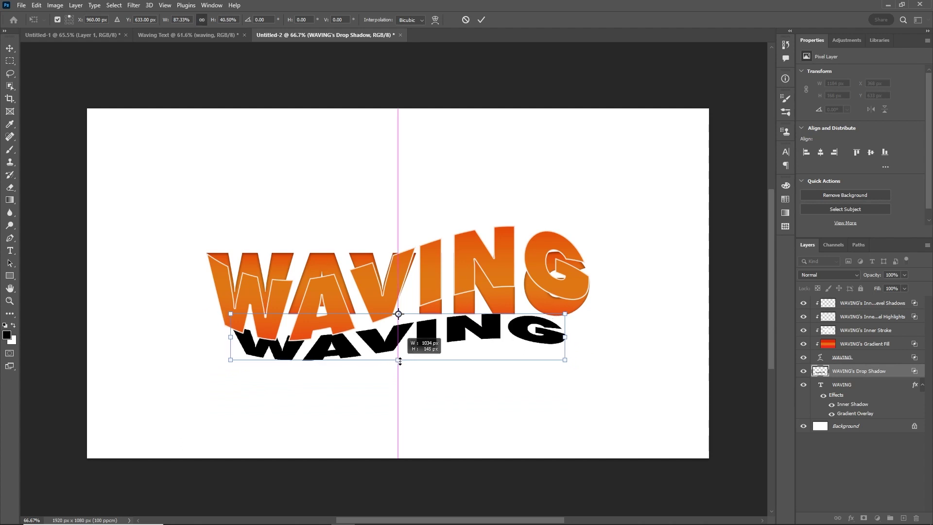
left_click(482, 19)
key("Down")
key("Down")
key("Down")
key("Down")
key("Down")
key("Down")
key("Down")
key("Down")
key("Down")
key("Down")
key("Down")
key("Down")
key("Down")
key("Down")
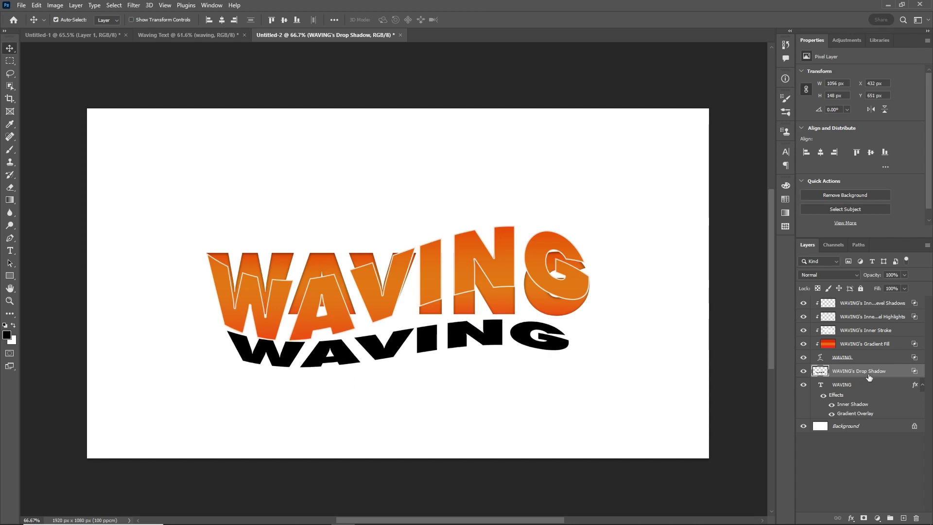
Streak the shadow with a rightward Path Blur with higher speed, then lower its opacity to 45%
left_click(133, 5)
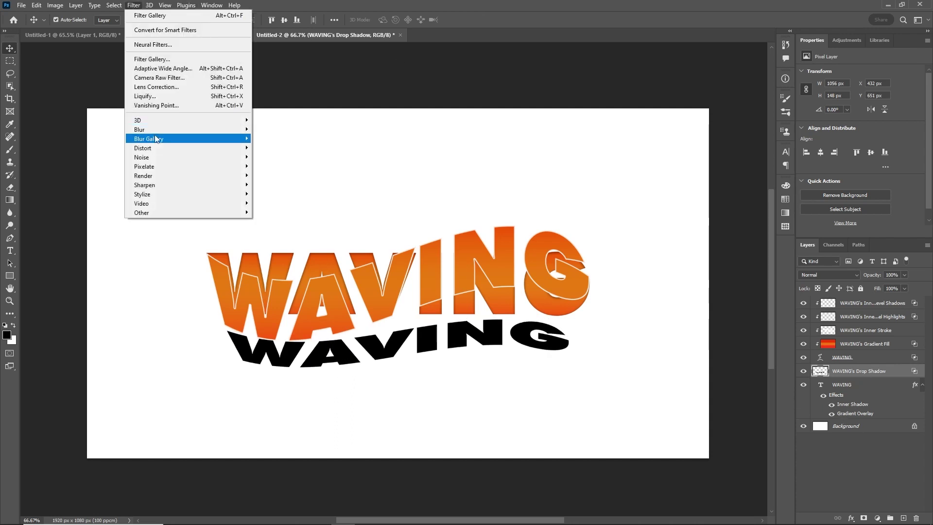
mouse_move(149, 139)
left_click(271, 167)
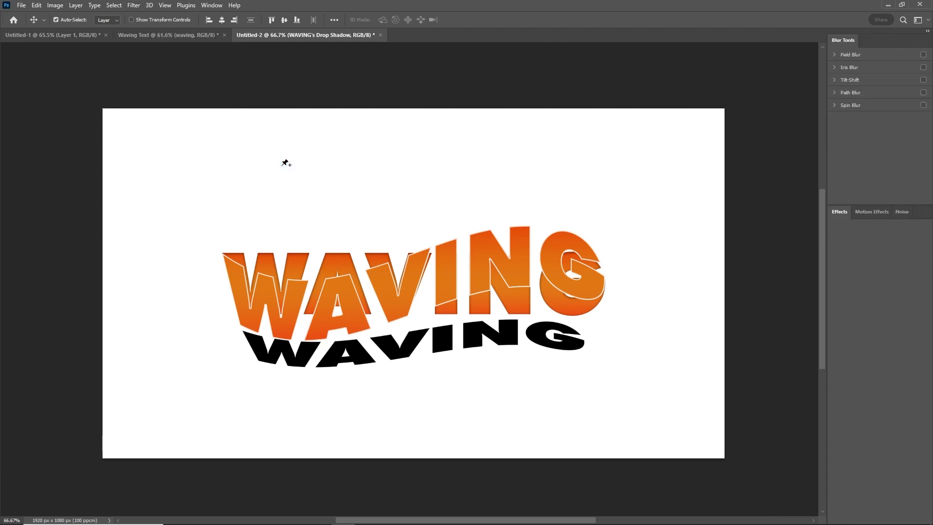
left_click_drag(464, 284, 488, 289)
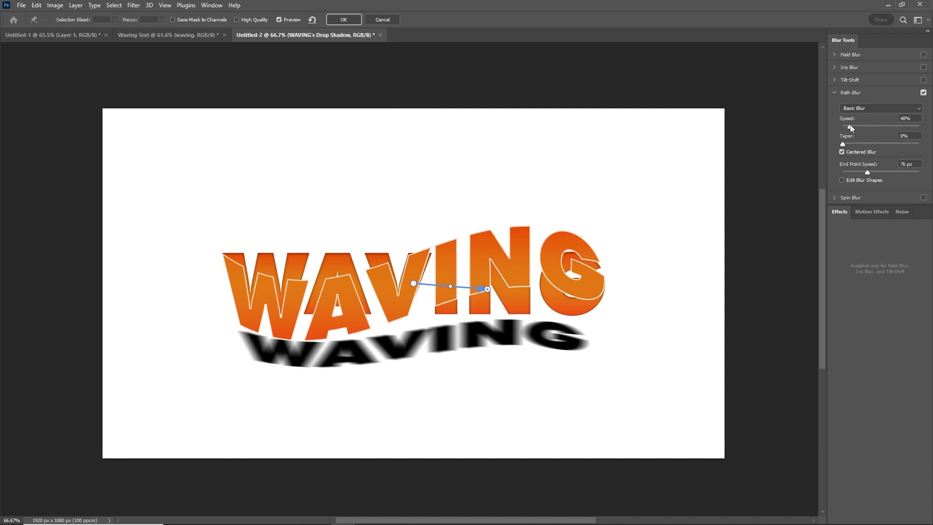
left_click_drag(850, 126, 865, 127)
mouse_move(867, 173)
left_mouse_down()
mouse_move(863, 145)
mouse_move(878, 144)
mouse_move(861, 127)
left_mouse_up()
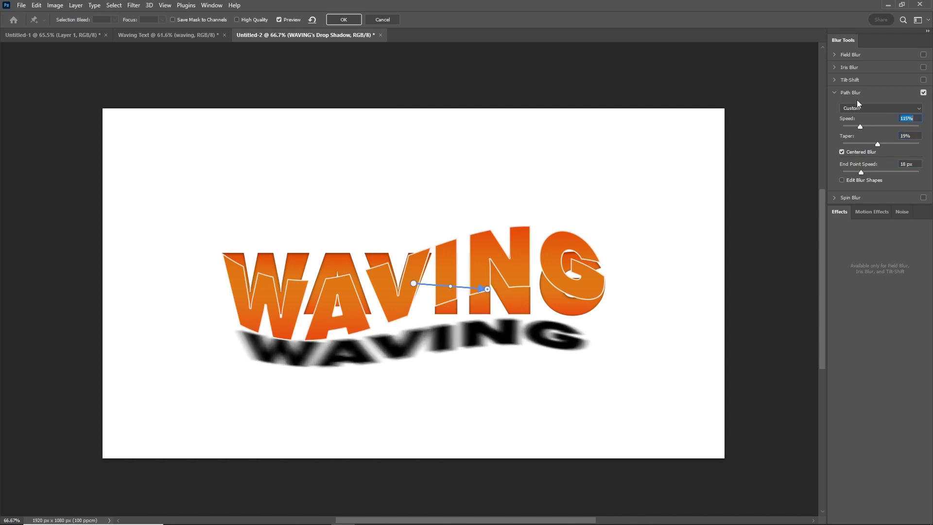
left_click(342, 21)
mouse_move(880, 277)
left_mouse_down()
mouse_move(839, 283)
mouse_move(853, 281)
left_mouse_up()
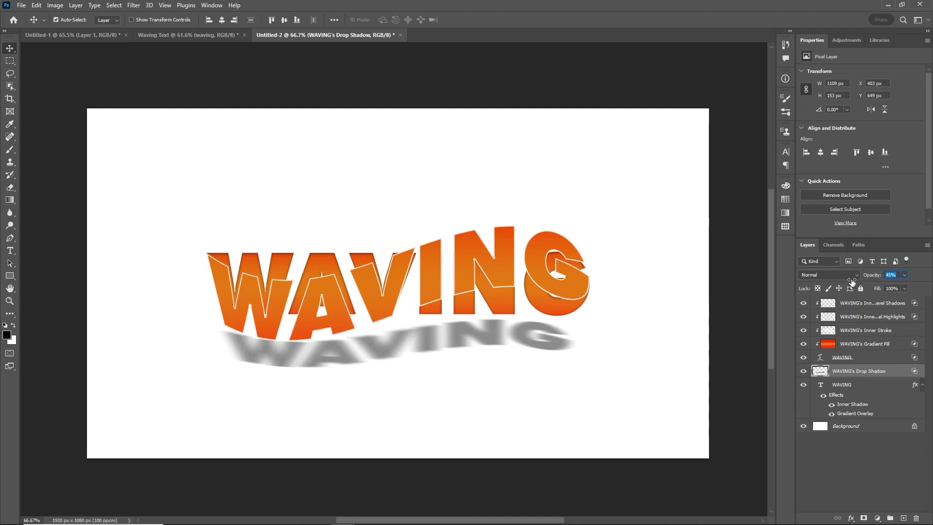
Soften the shadow with a Gaussian Blur of about 16.6 px radius
left_click(890, 274)
left_click(134, 5)
mouse_move(186, 130)
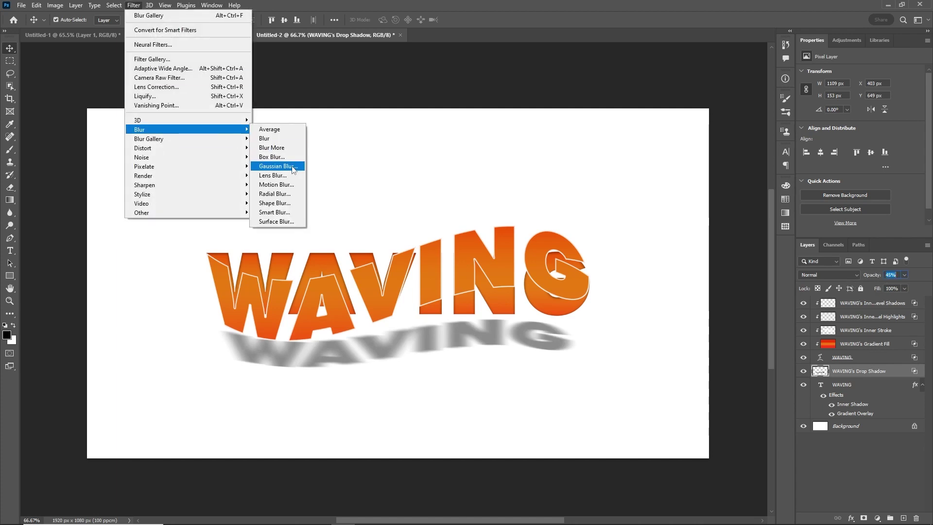
left_click(293, 168)
left_click_drag(627, 257, 631, 261)
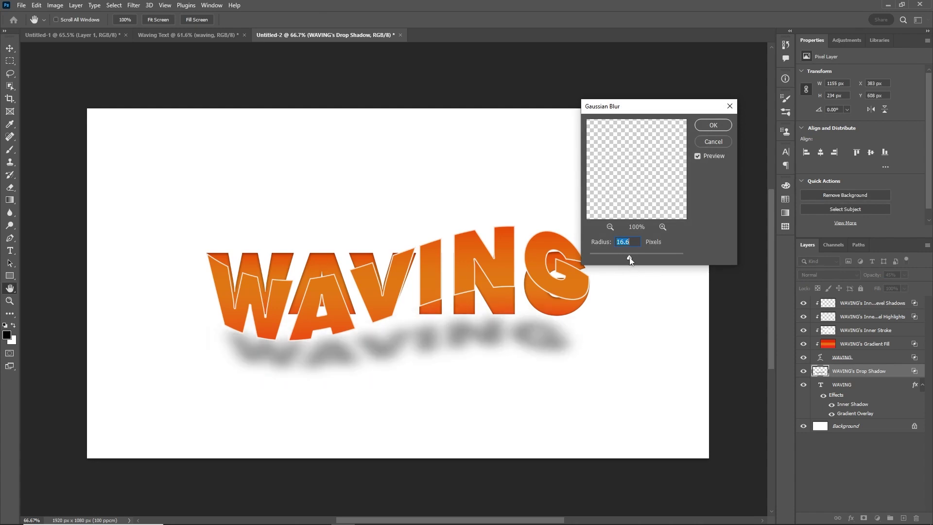
left_click(714, 125)
Stretch the shadow to about 132% height, set 70% opacity, and move it below the WAVING text
key("ctrl+t")
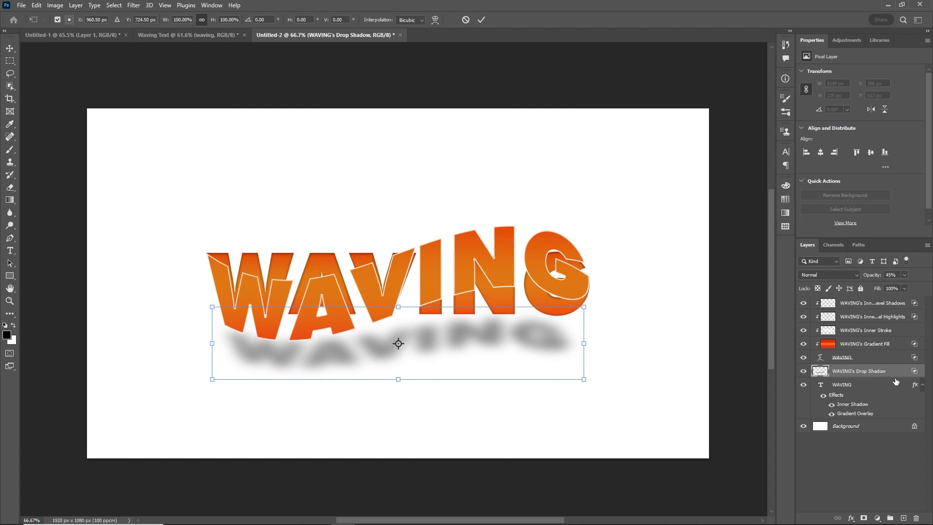
left_click_drag(399, 307, 399, 284)
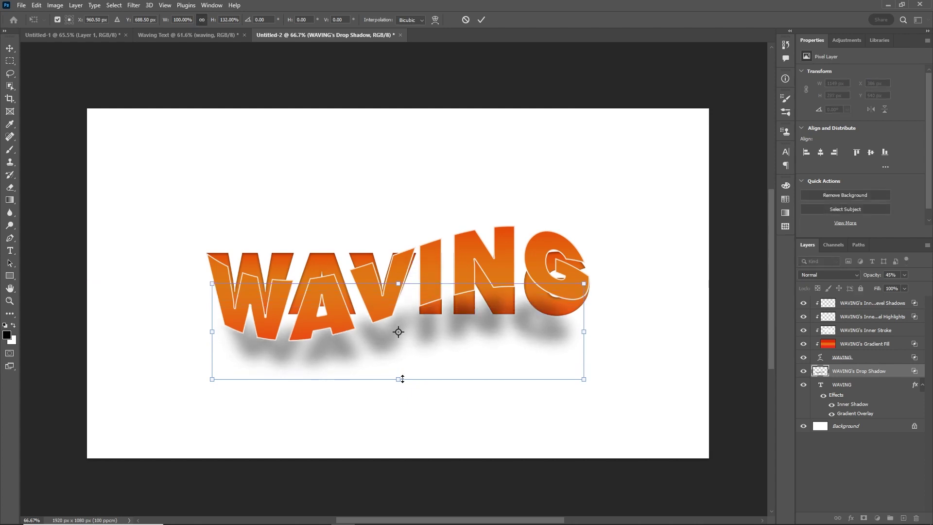
left_click_drag(399, 379, 400, 371)
left_click(481, 19)
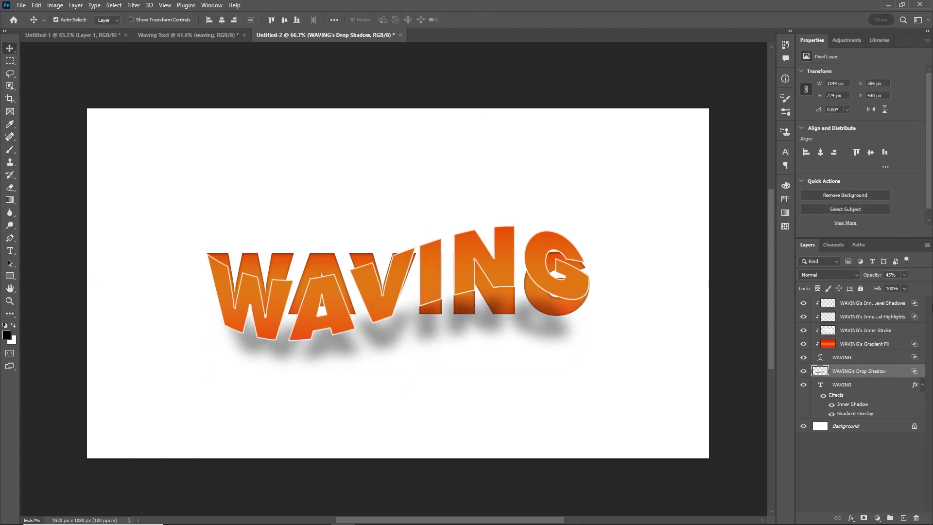
mouse_move(871, 275)
left_mouse_down()
mouse_move(904, 275)
mouse_move(889, 275)
left_mouse_up()
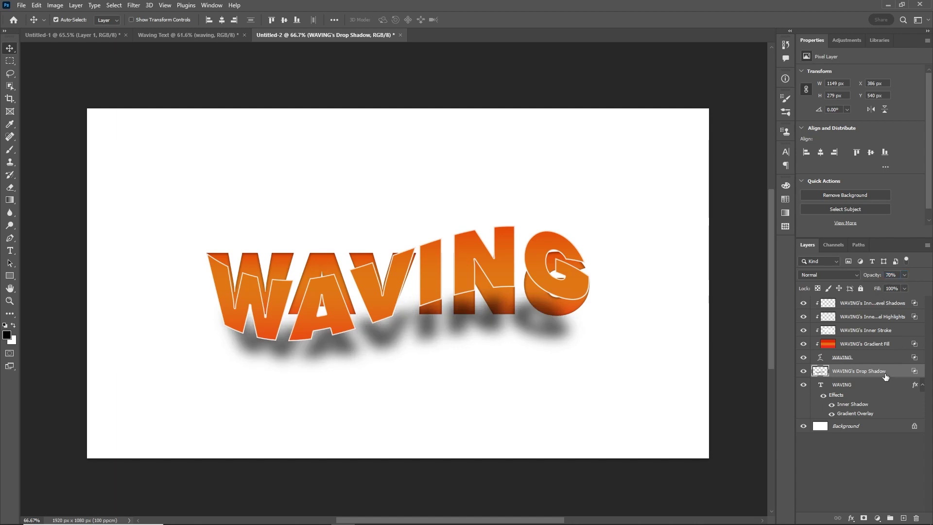
left_click_drag(884, 372, 882, 420)
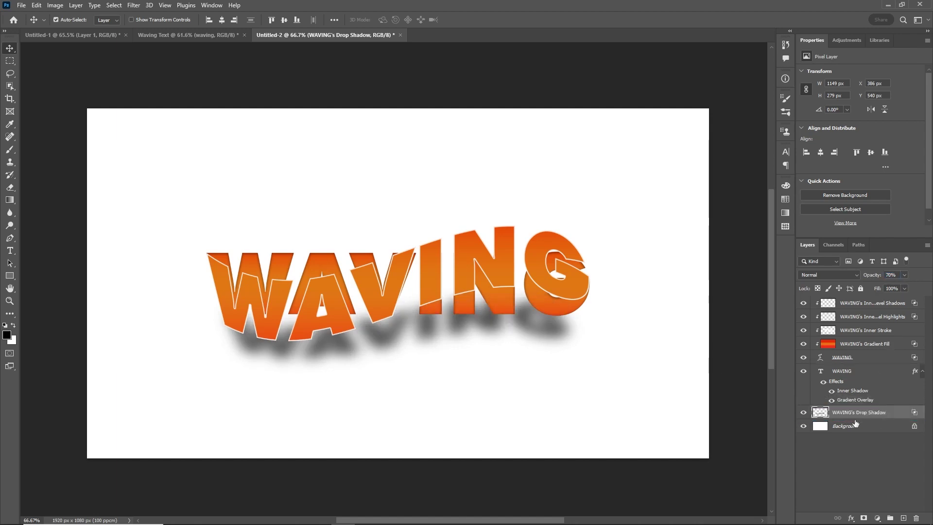
Set the drop shadow layer's opacity to 75%
double_click(916, 413)
left_click(861, 43)
type("75")
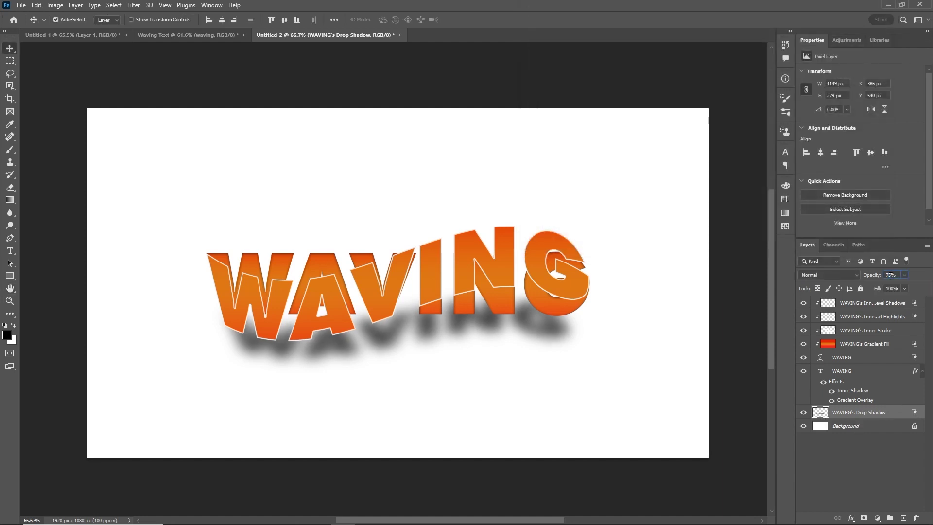
left_click(803, 412)
Mask the shadow with a gradient fading its lower part, then move it above the WAVING text layer
left_click(864, 518)
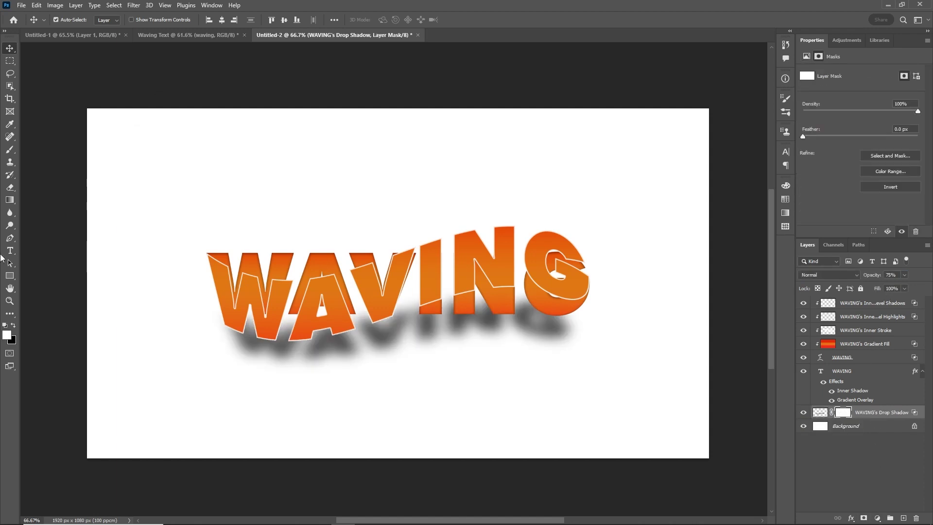
left_click(10, 201)
left_click_drag(367, 324, 371, 383)
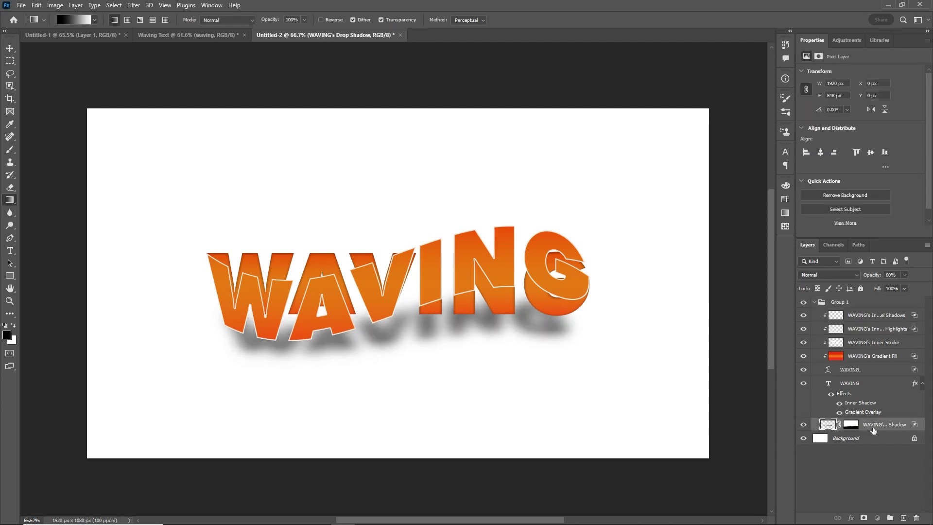
left_click_drag(873, 431, 873, 383)
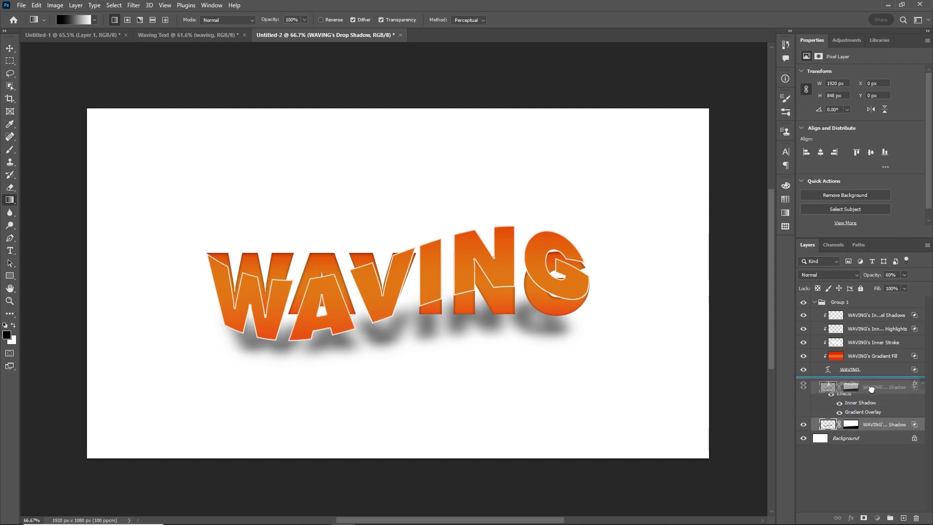
double_click(803, 384)
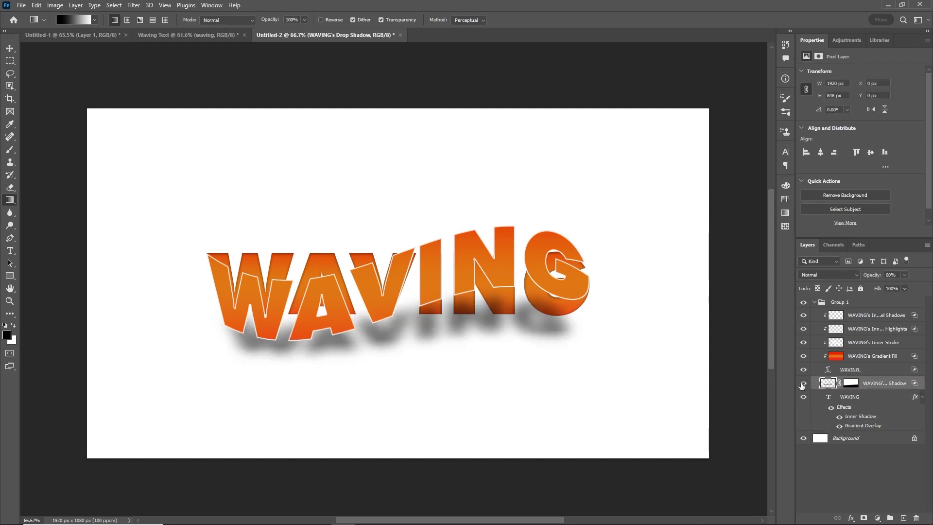
Type a new TEXT EFFECT line below the WAVING title
left_click(815, 303)
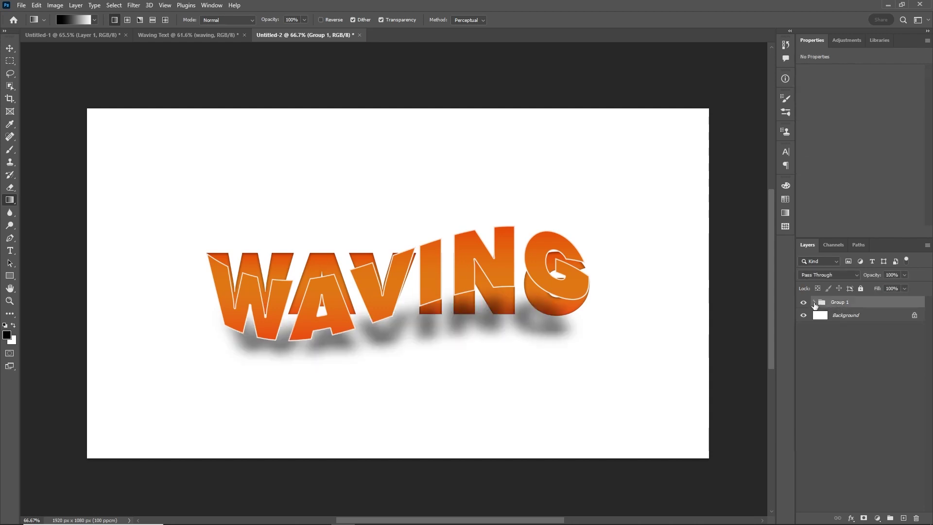
left_click(7, 49)
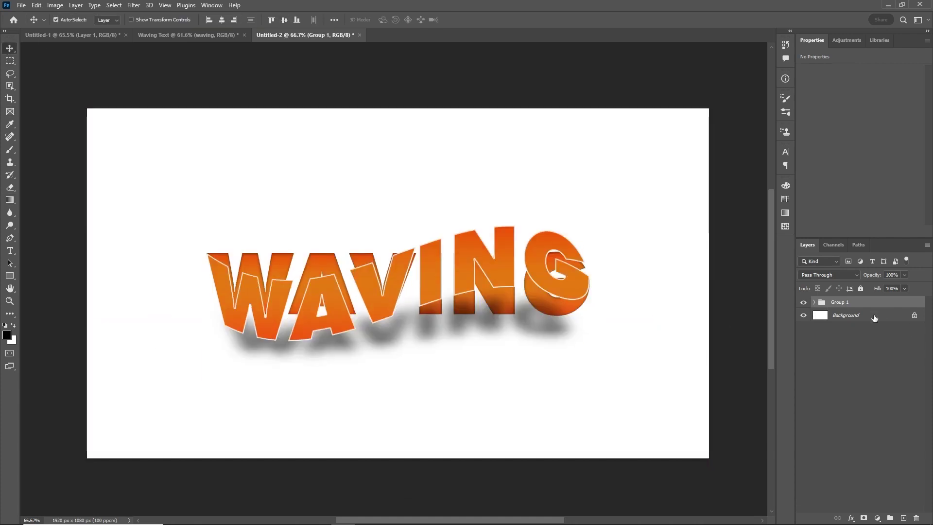
left_click(873, 317)
left_click(9, 250)
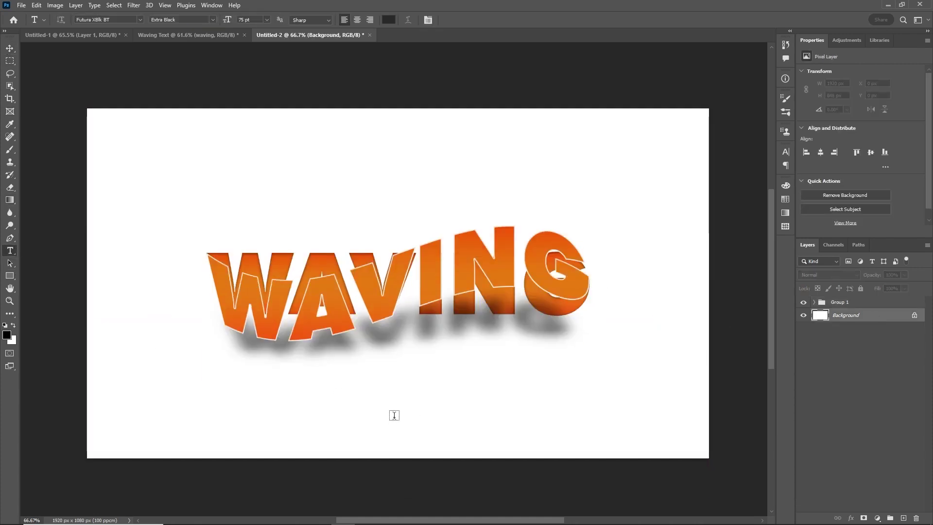
left_click(330, 401)
type("TEXT EF")
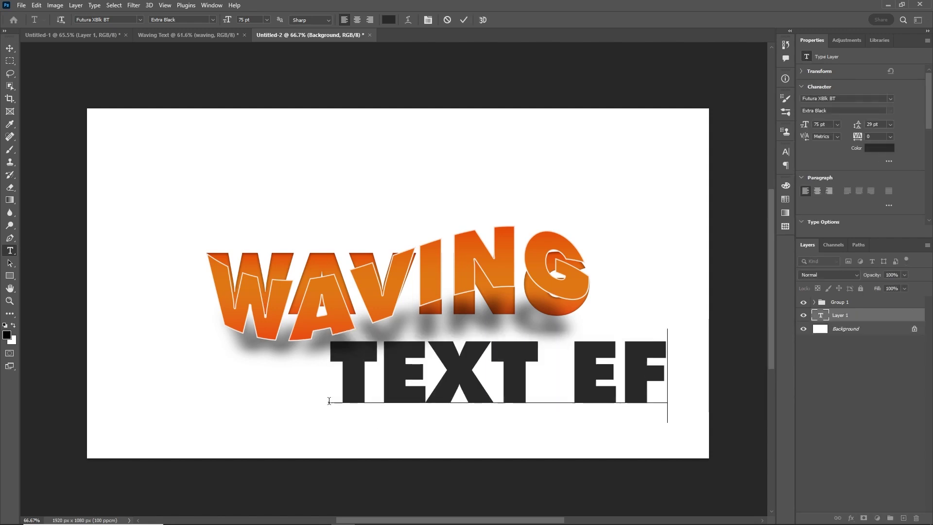
type("F")
Set the subtitle to Futura-Bold at 35 pt and commit it
key("ctrl+a")
left_click(140, 22)
left_click(107, 61)
left_click(267, 19)
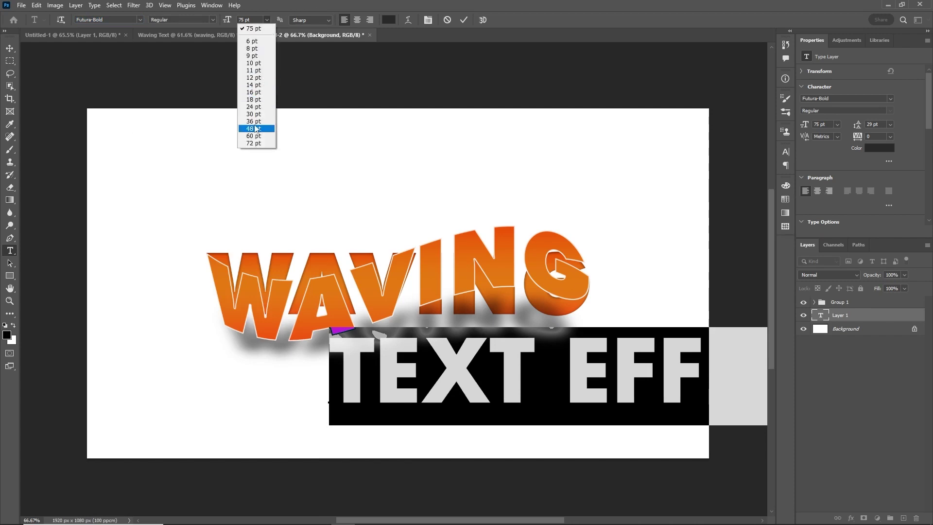
left_click(256, 129)
left_click(266, 20)
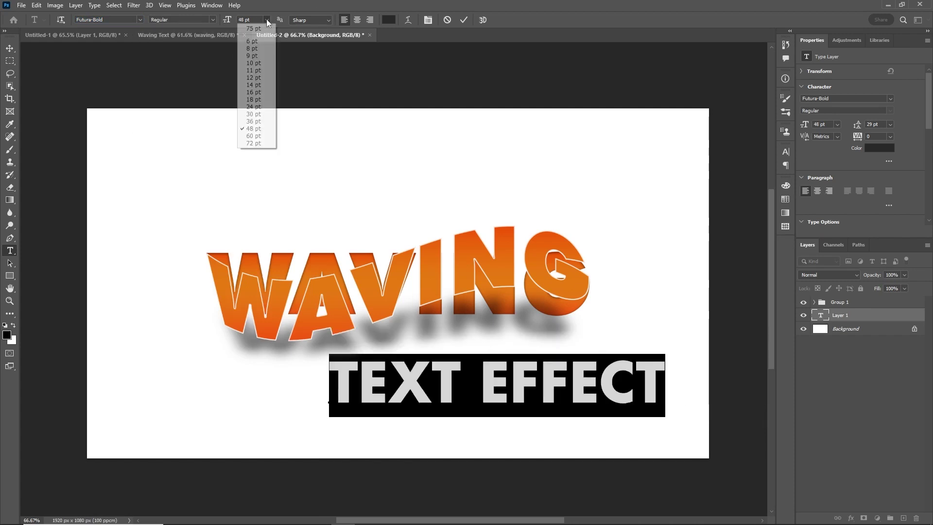
left_click(259, 115)
type("35")
left_click(10, 47)
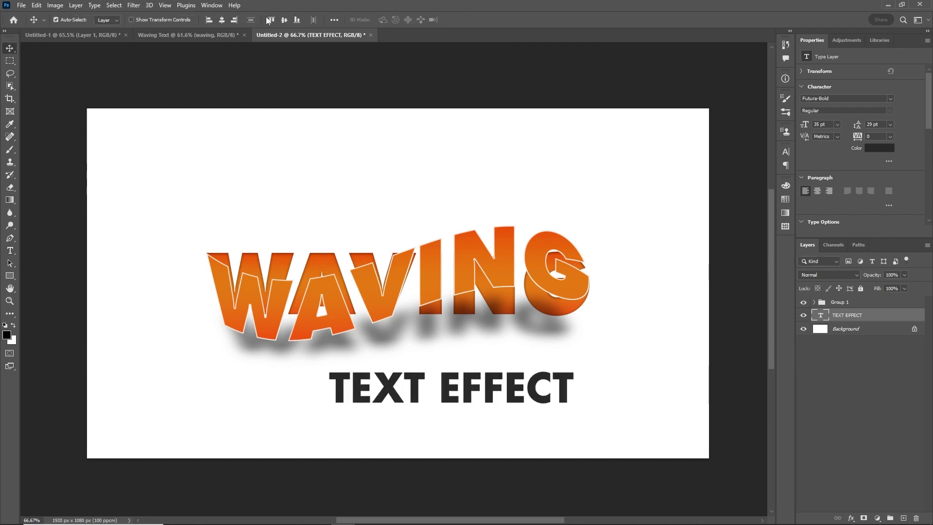
Centre the subtitle, group it with Group 1, and centre the group vertically on the canvas
left_click(222, 20)
left_click(853, 306, "shift")
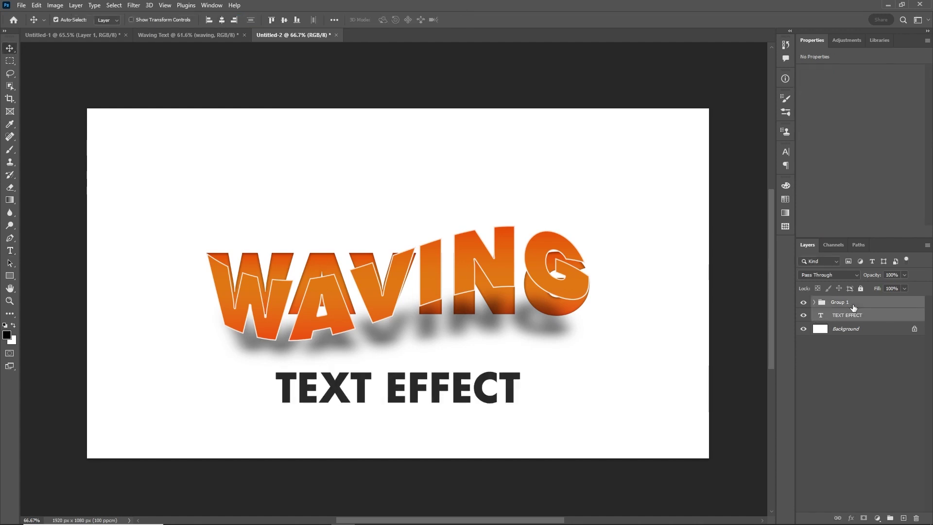
key("ctrl+g")
left_click(284, 20)
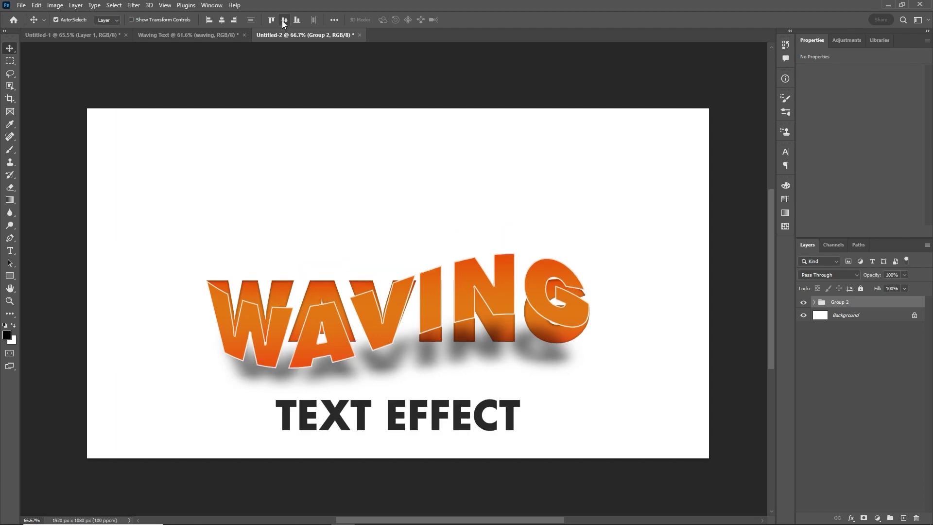
left_click(334, 19)
left_click(363, 108)
left_click(381, 143)
Move Group 2 higher on the canvas
left_click(857, 304)
key("ctrl+t")
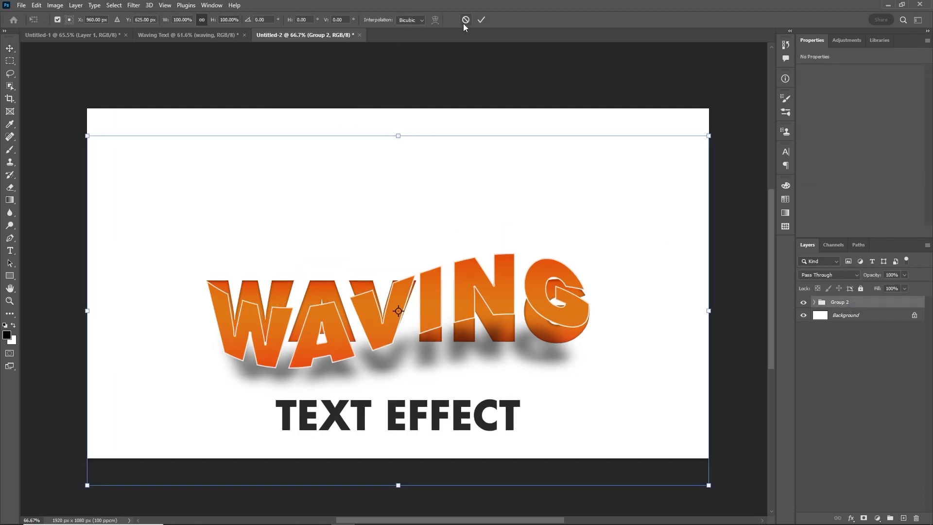
left_click(482, 19)
left_click_drag(439, 319, 443, 258)
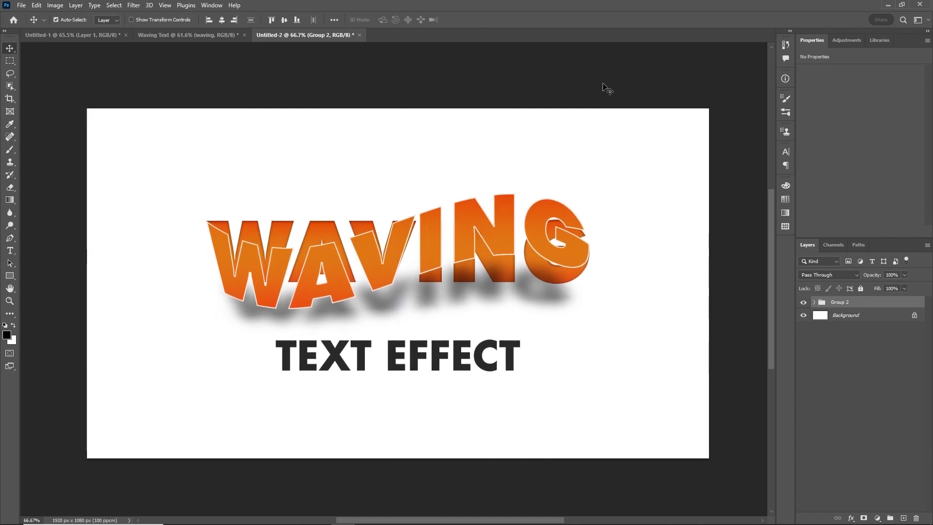
Recolour the TEXT EFFECT subtitle grey (525252) and add a new layer above the Background
left_click(829, 328)
double_click(829, 328)
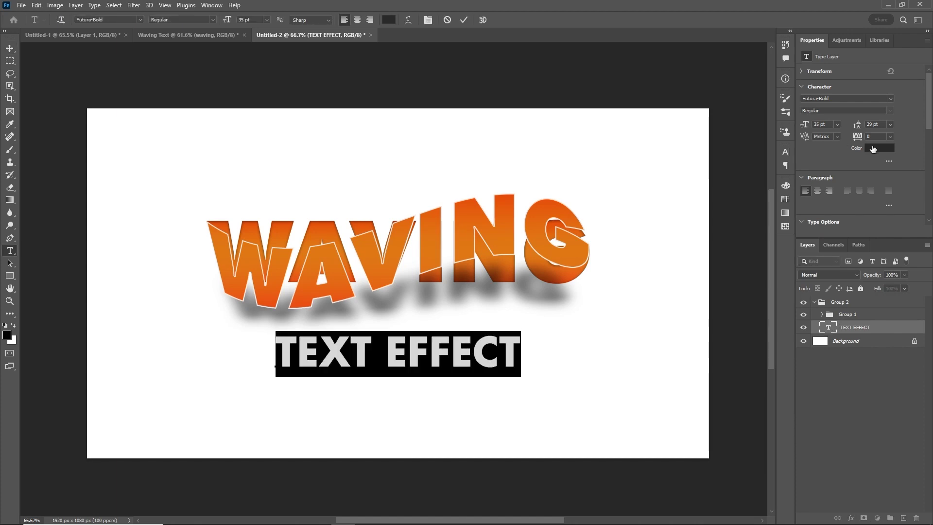
left_click(879, 148)
left_click_drag(505, 397, 503, 392)
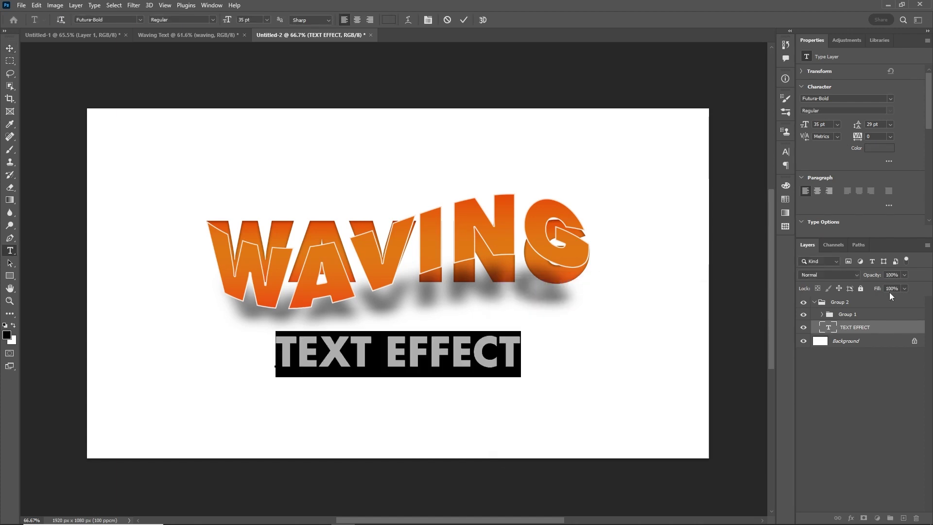
left_click(722, 304)
left_click(9, 48)
left_click(885, 342)
left_click(904, 519)
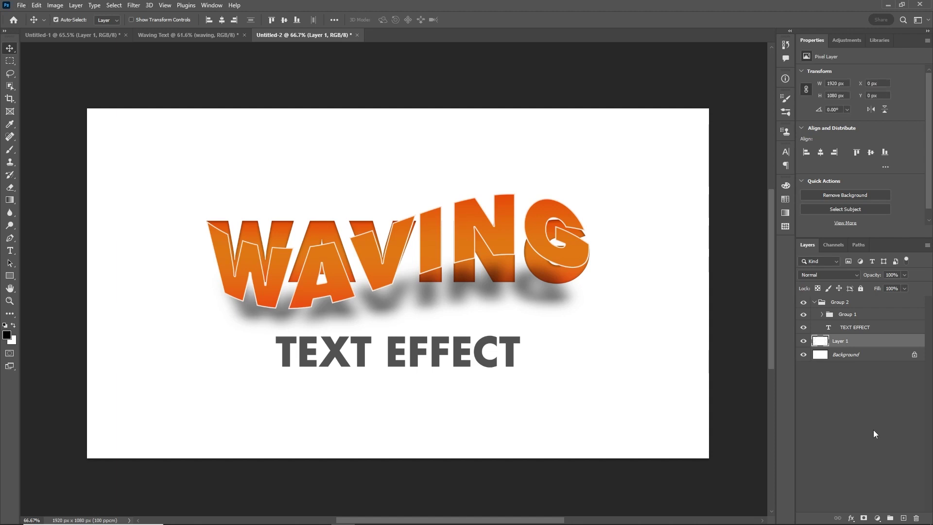
Make Layer 1 a smart object with a Canvas Texturizer filter at 65% scaling, relief 4
right_click(878, 343)
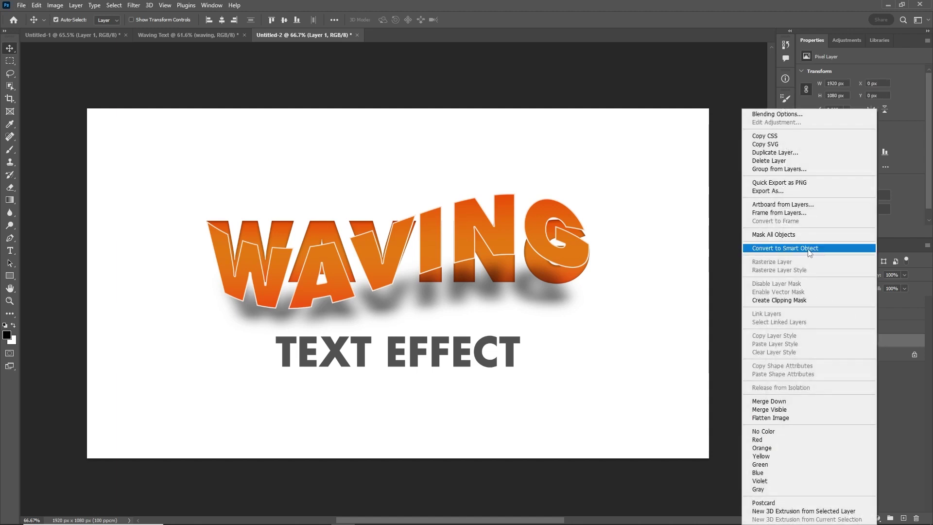
left_click(808, 249)
left_click(134, 5)
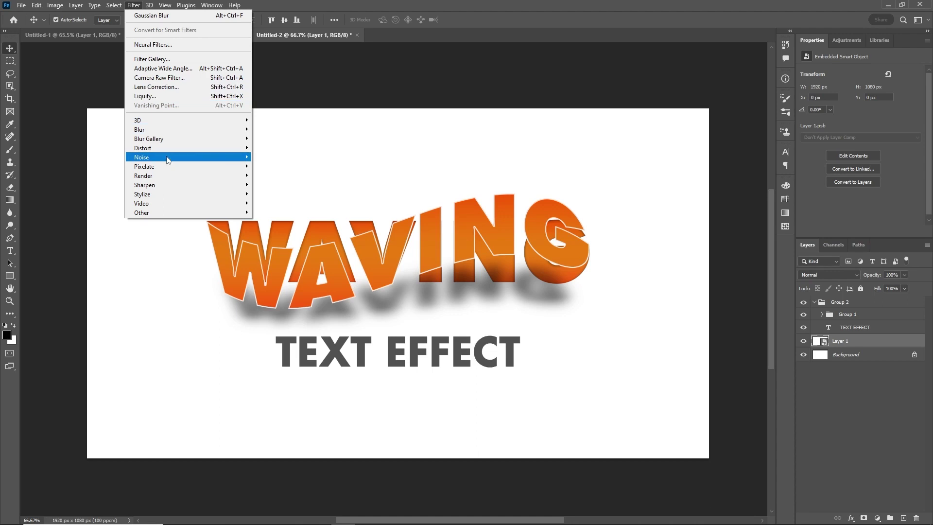
left_click(163, 59)
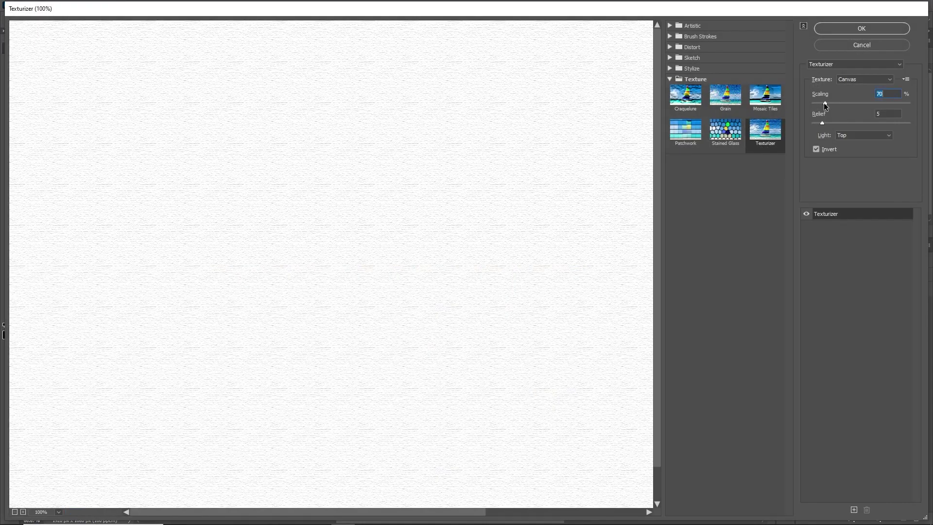
left_click(824, 103)
type("65")
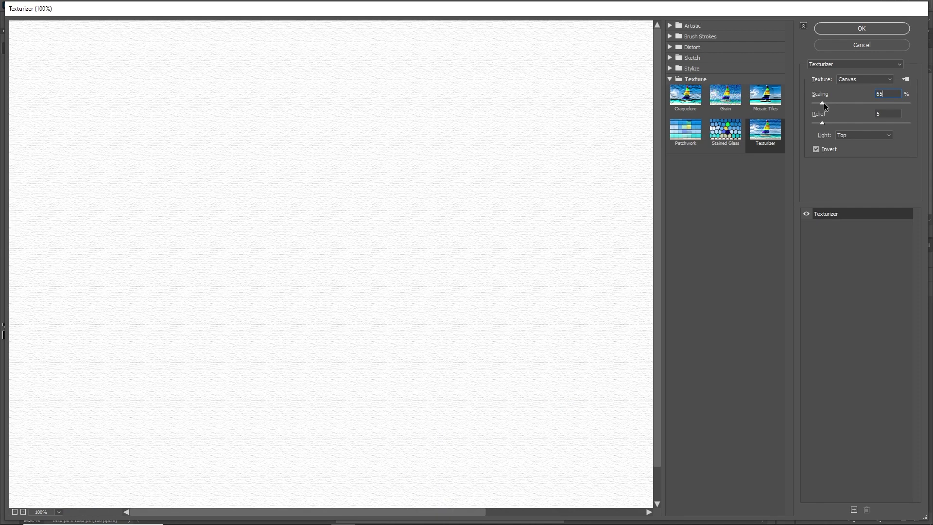
left_click_drag(823, 123, 819, 123)
left_click(875, 30)
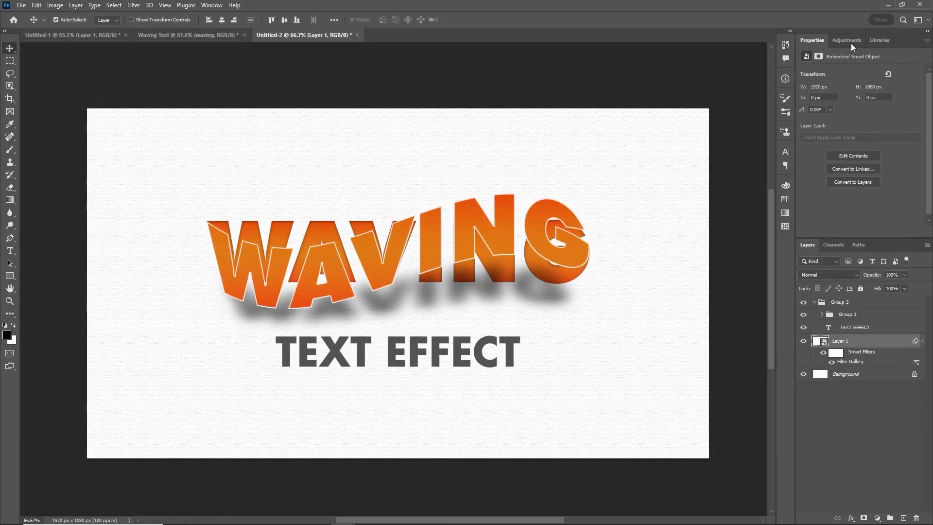